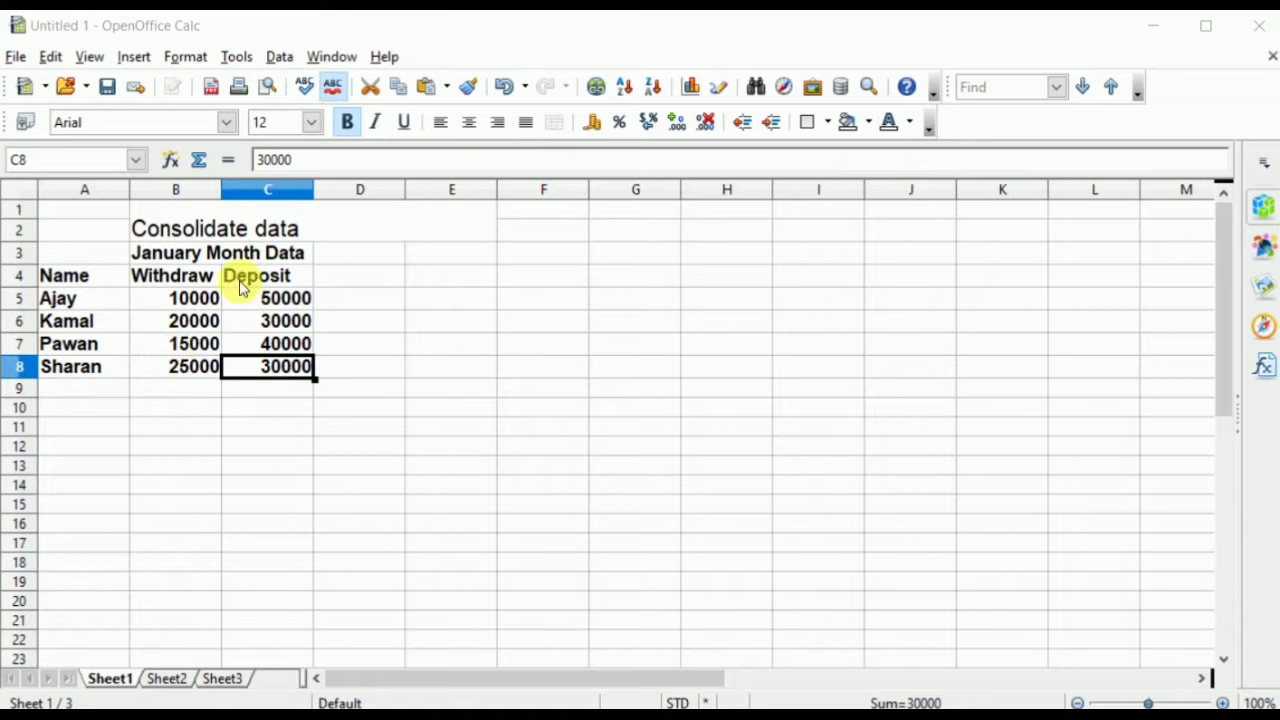
# Review Sheet1's January and Sheet2's Feb tables, then settle on the empty Sheet3
pyautogui.click(172, 679)
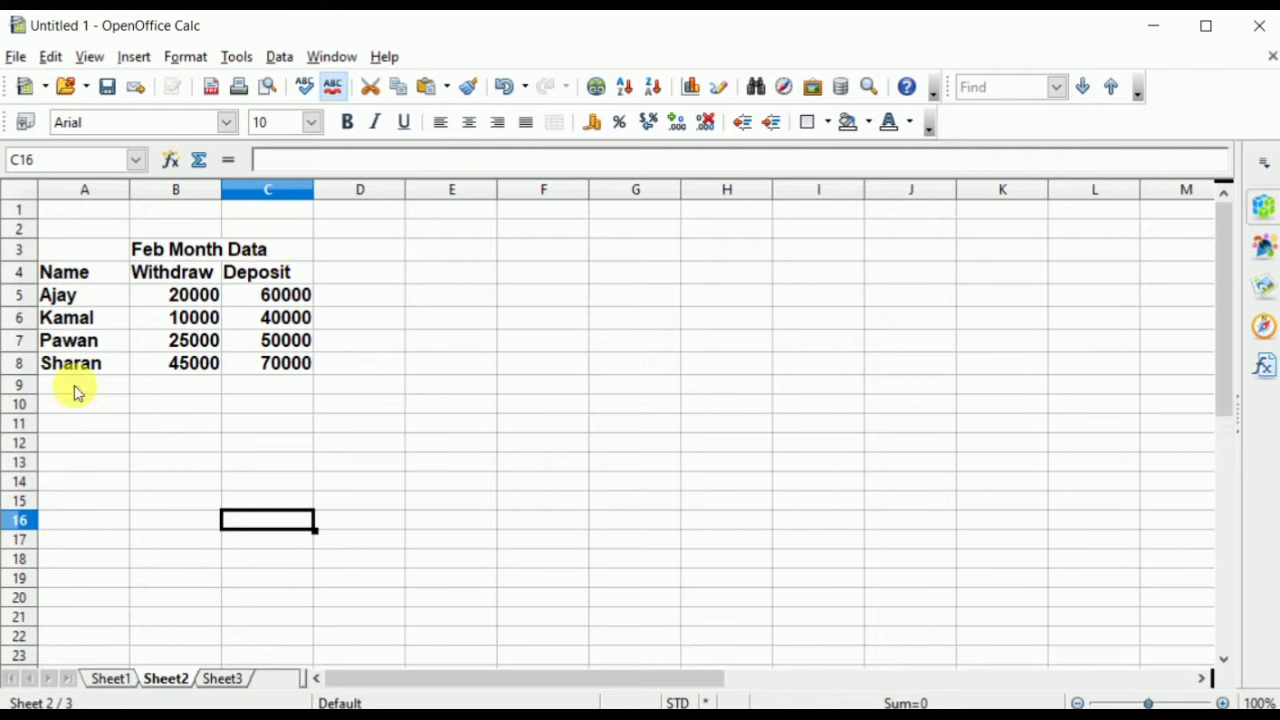
pyautogui.click(104, 679)
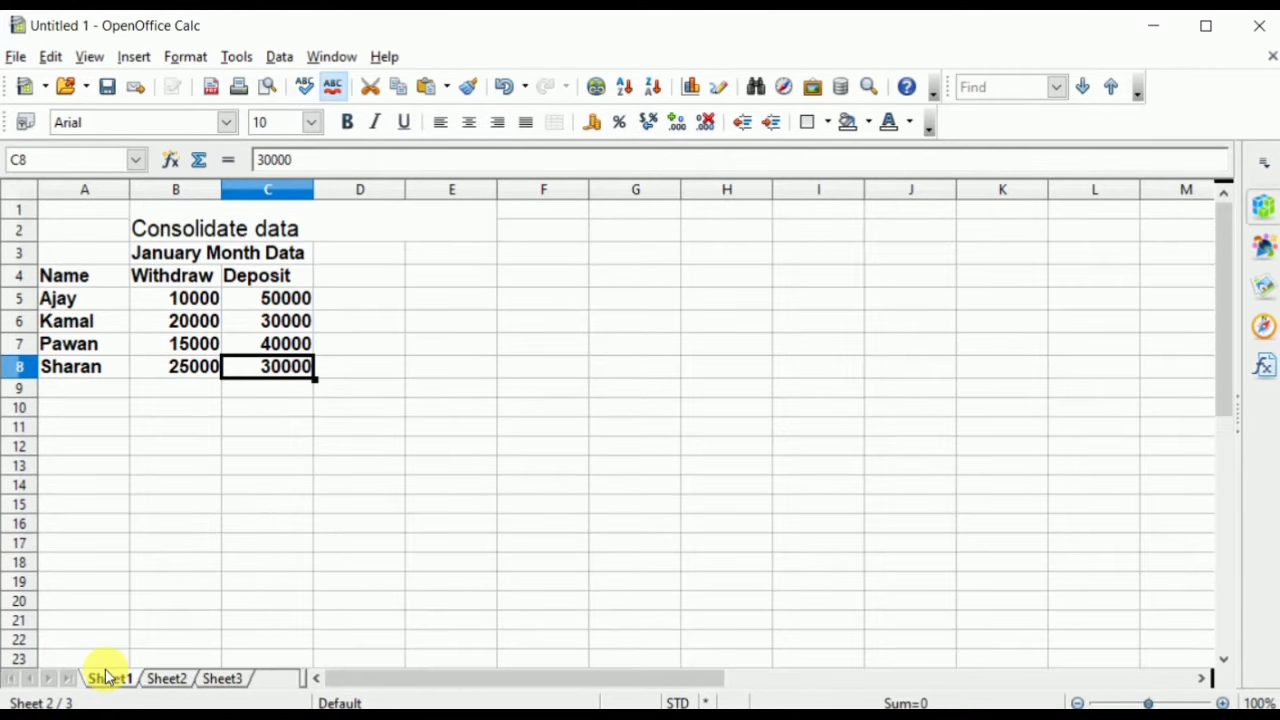
pyautogui.click(176, 679)
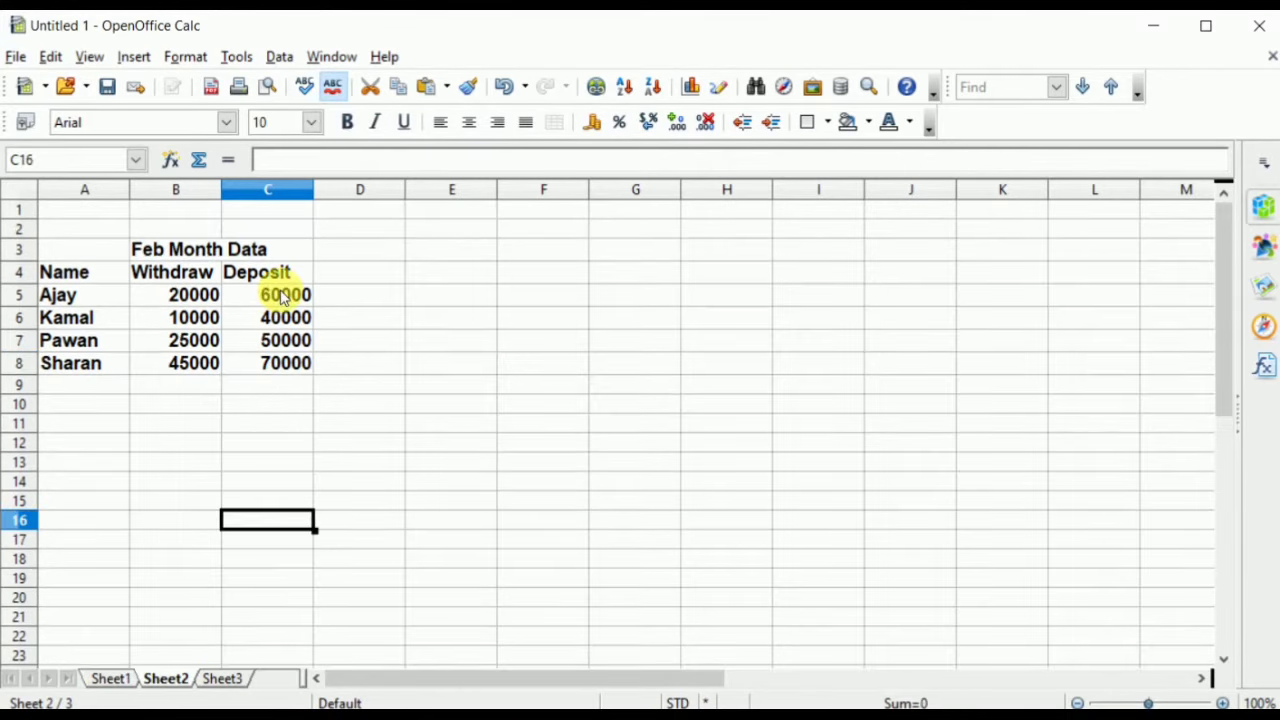
pyautogui.click(215, 679)
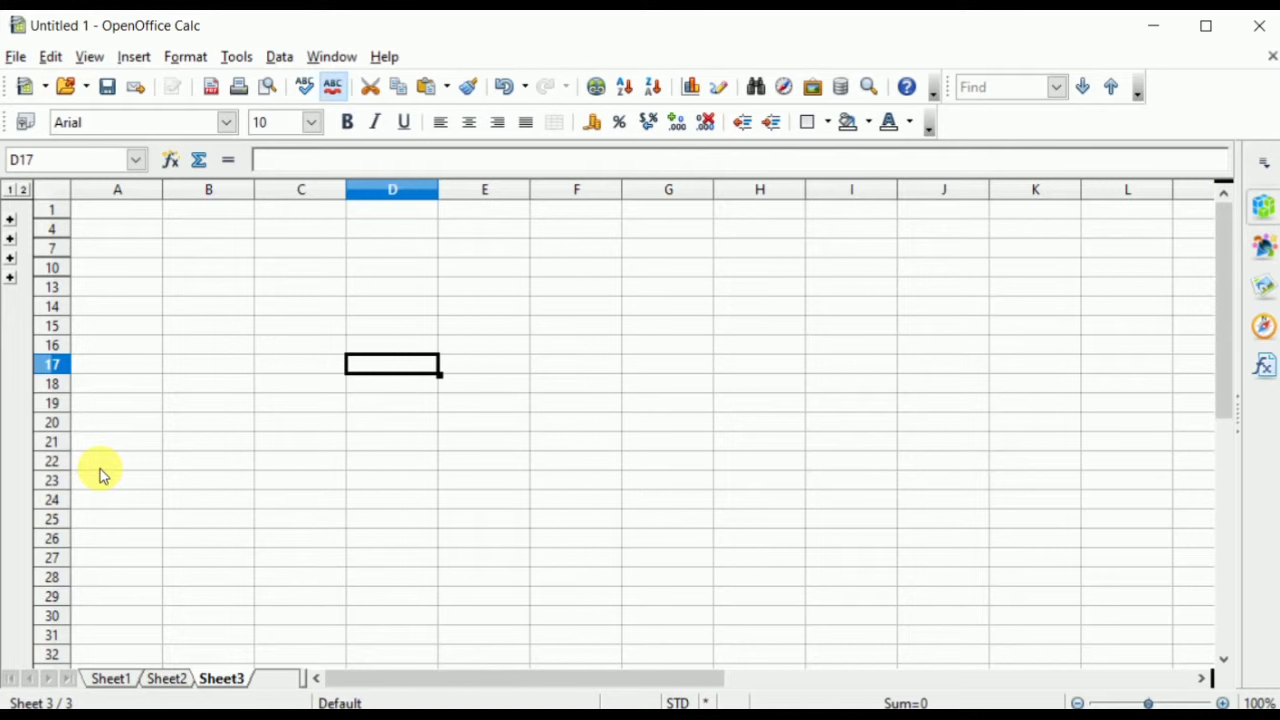
pyautogui.click(110, 679)
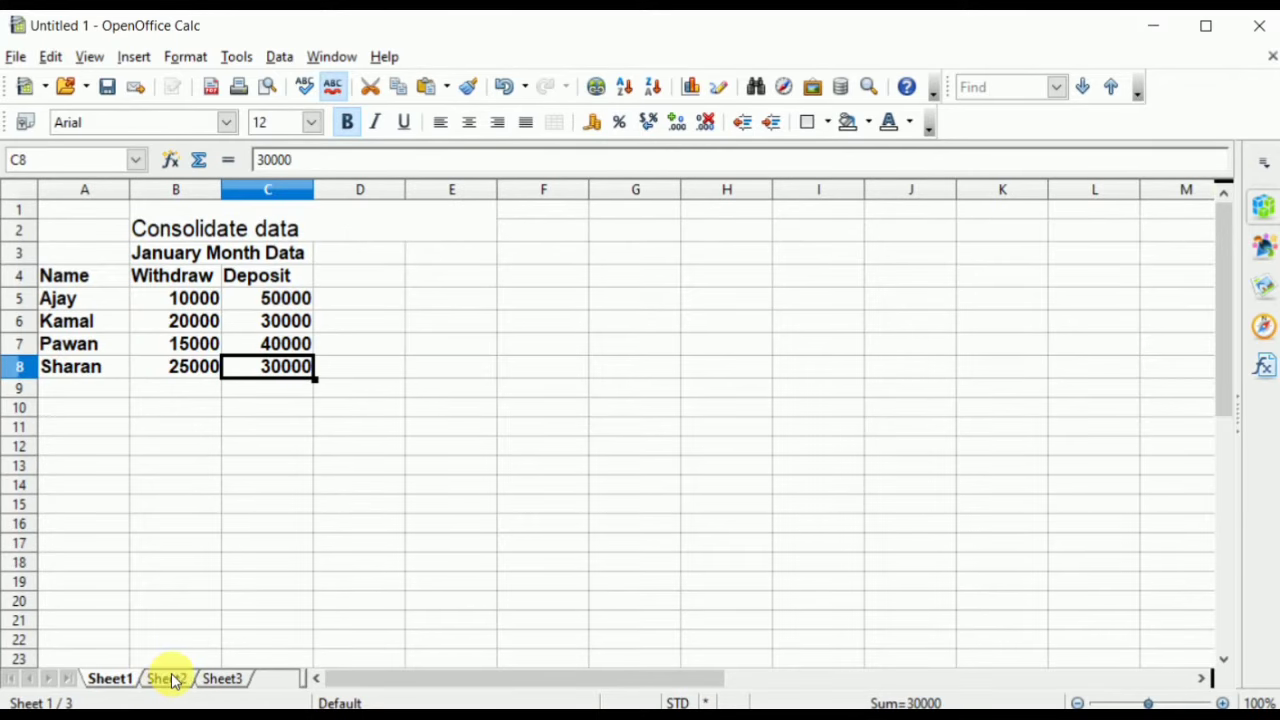
pyautogui.click(218, 681)
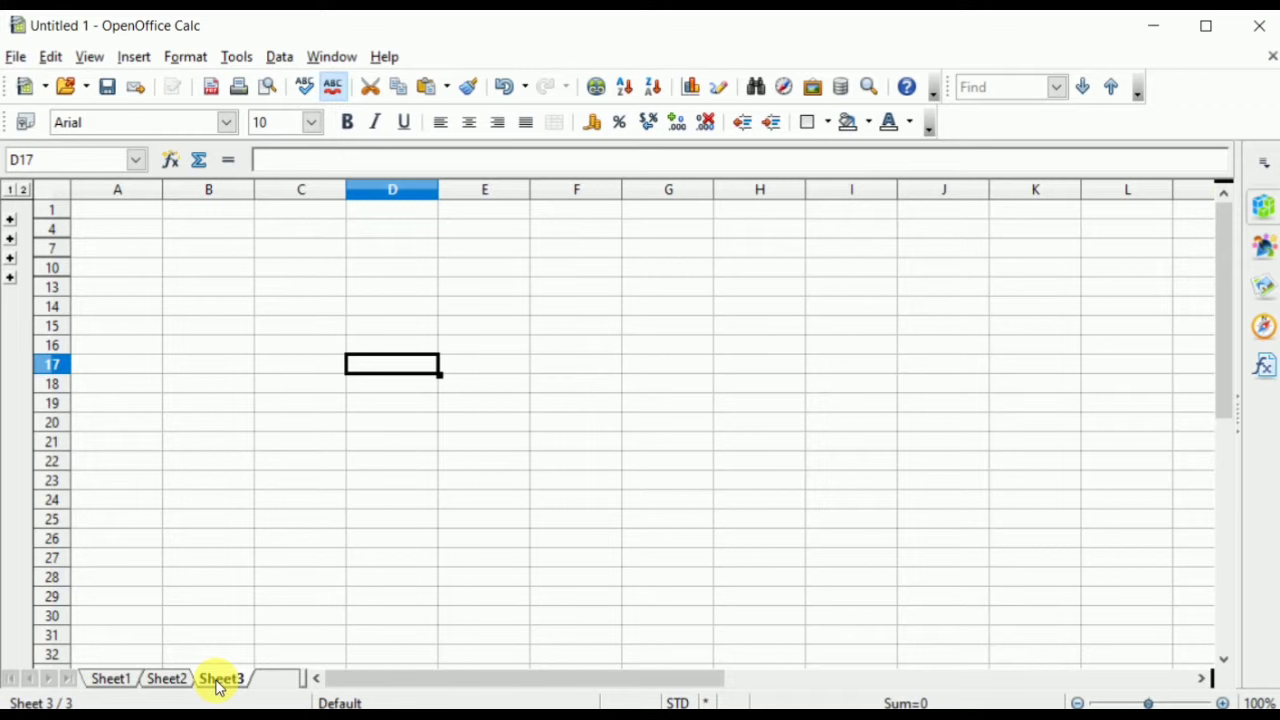
pyautogui.click(280, 57)
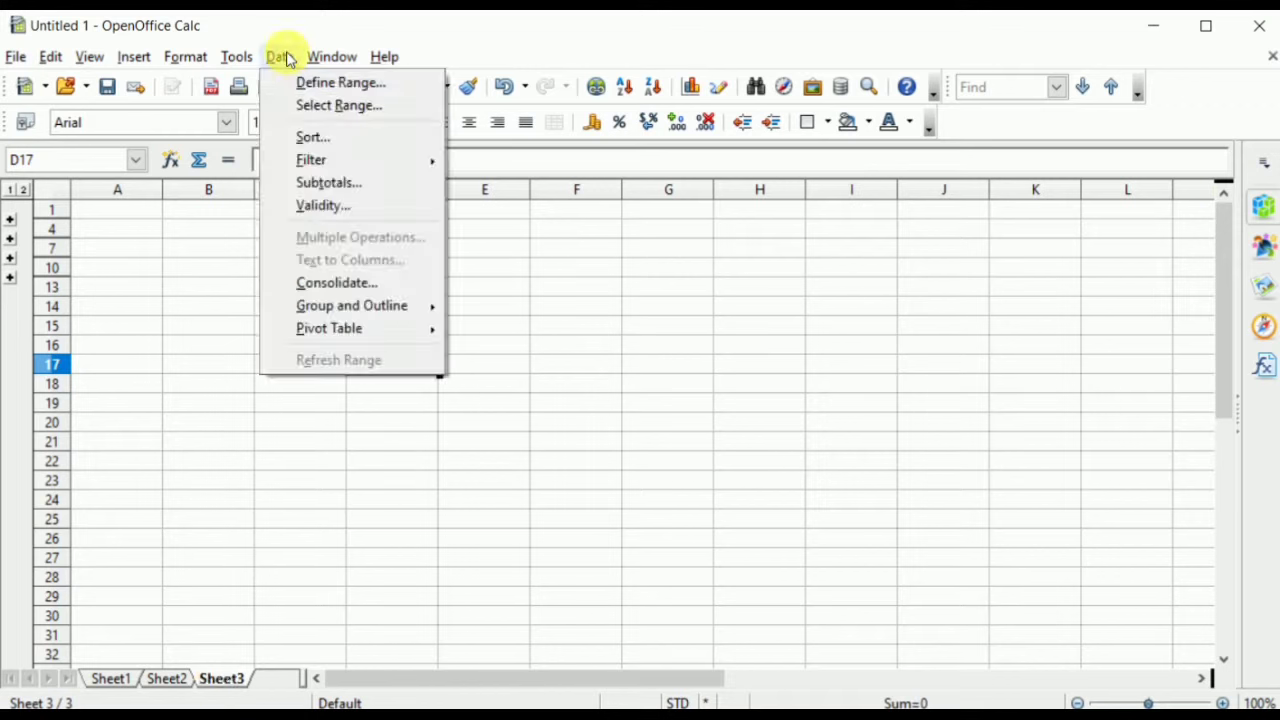
# In Data > Consolidate, delete the old Sheet2 and Sheet1 ranges and keep Sum as the function
pyautogui.click(350, 286)
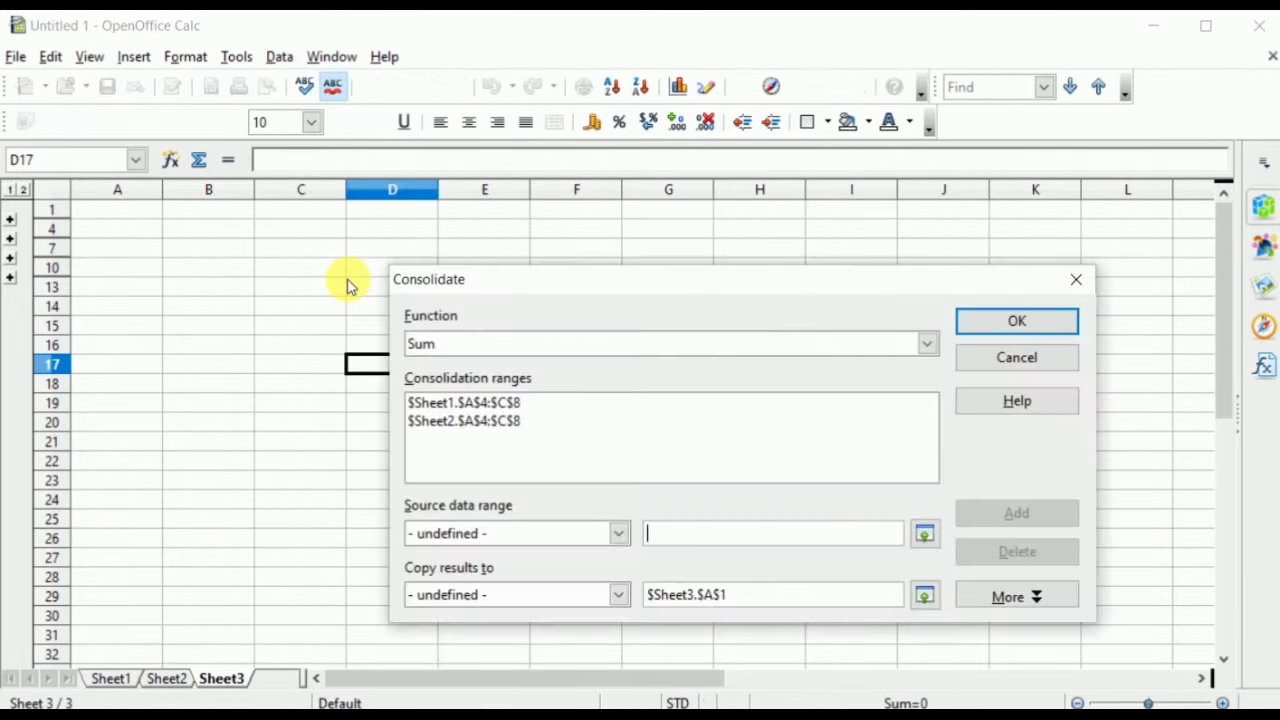
pyautogui.click(507, 423)
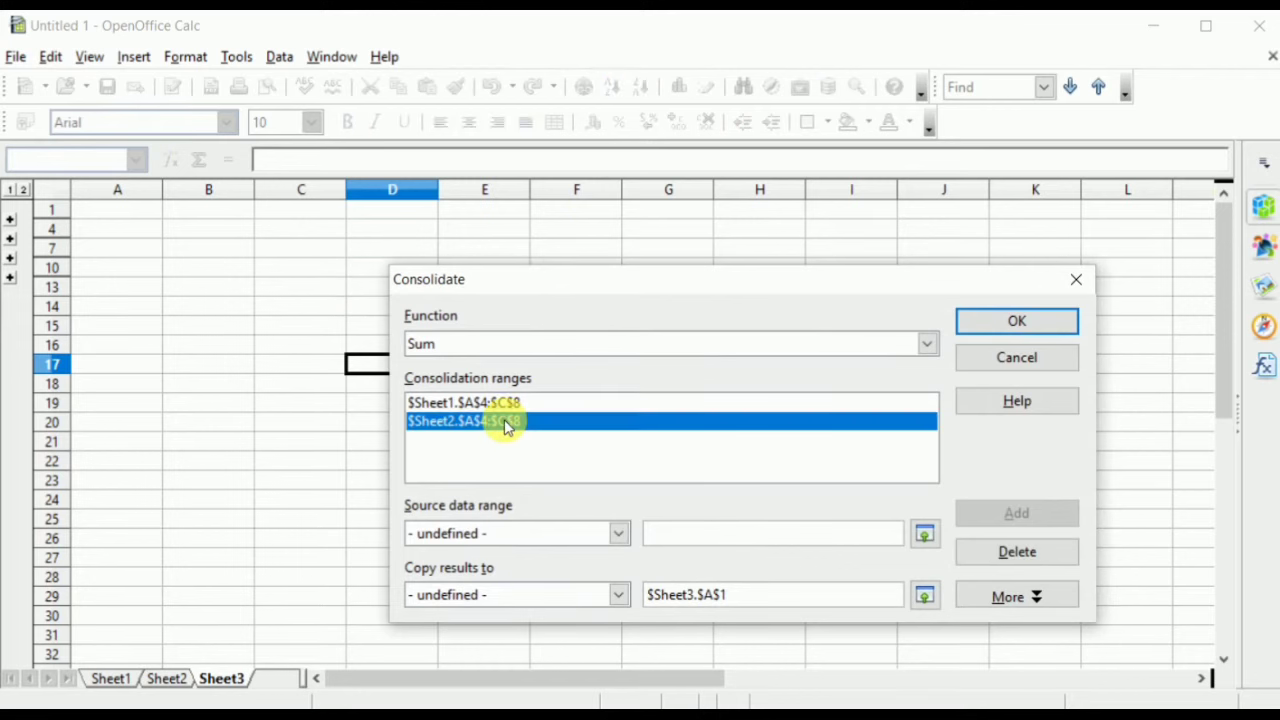
pyautogui.click(1007, 552)
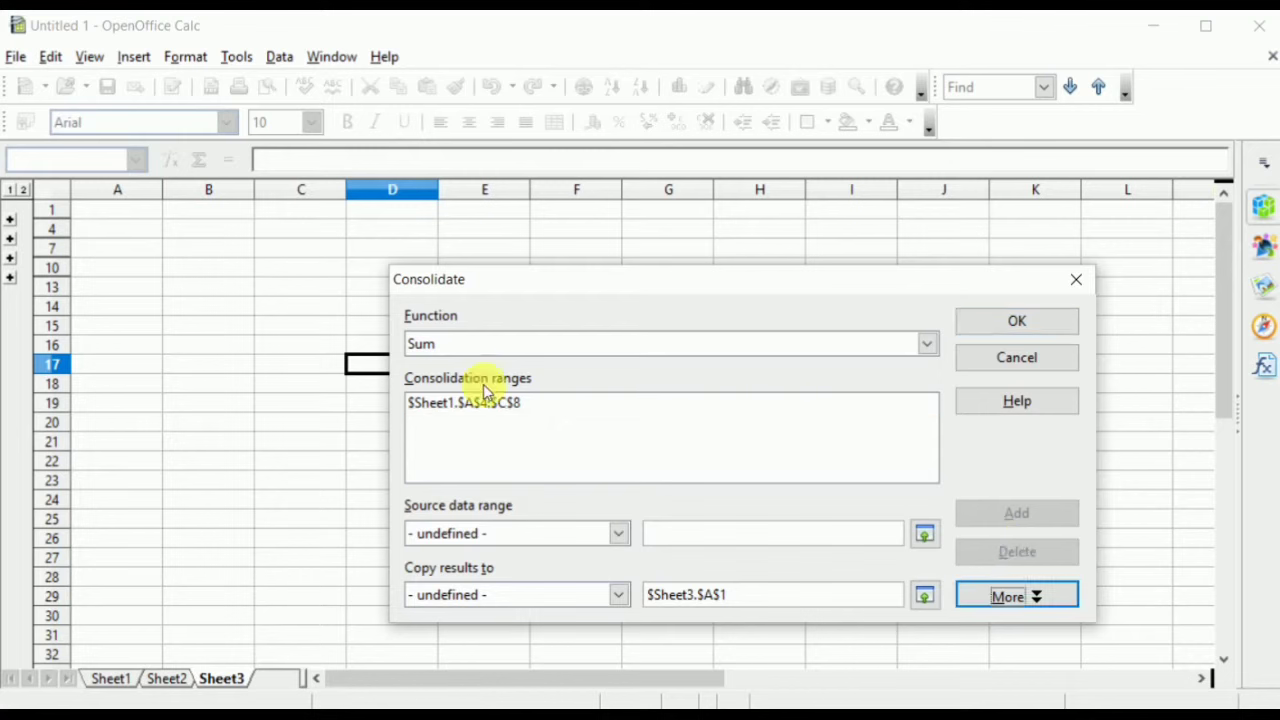
pyautogui.click(478, 402)
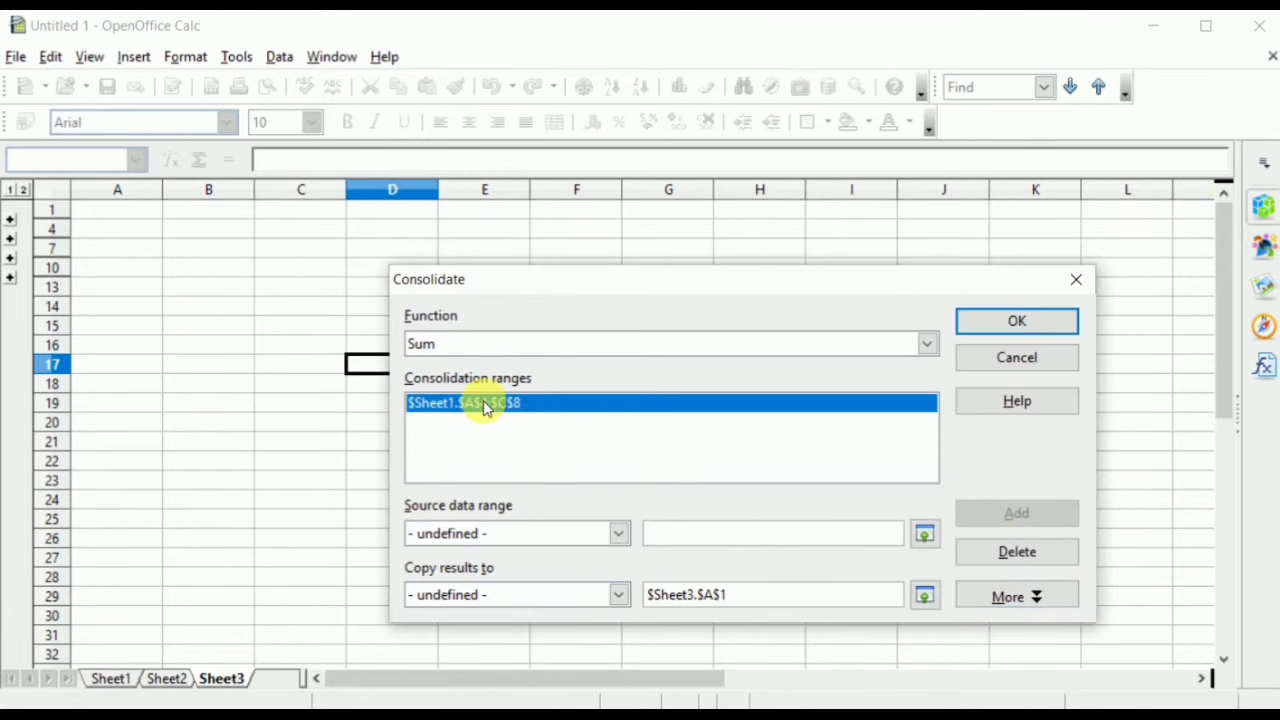
pyautogui.click(1000, 555)
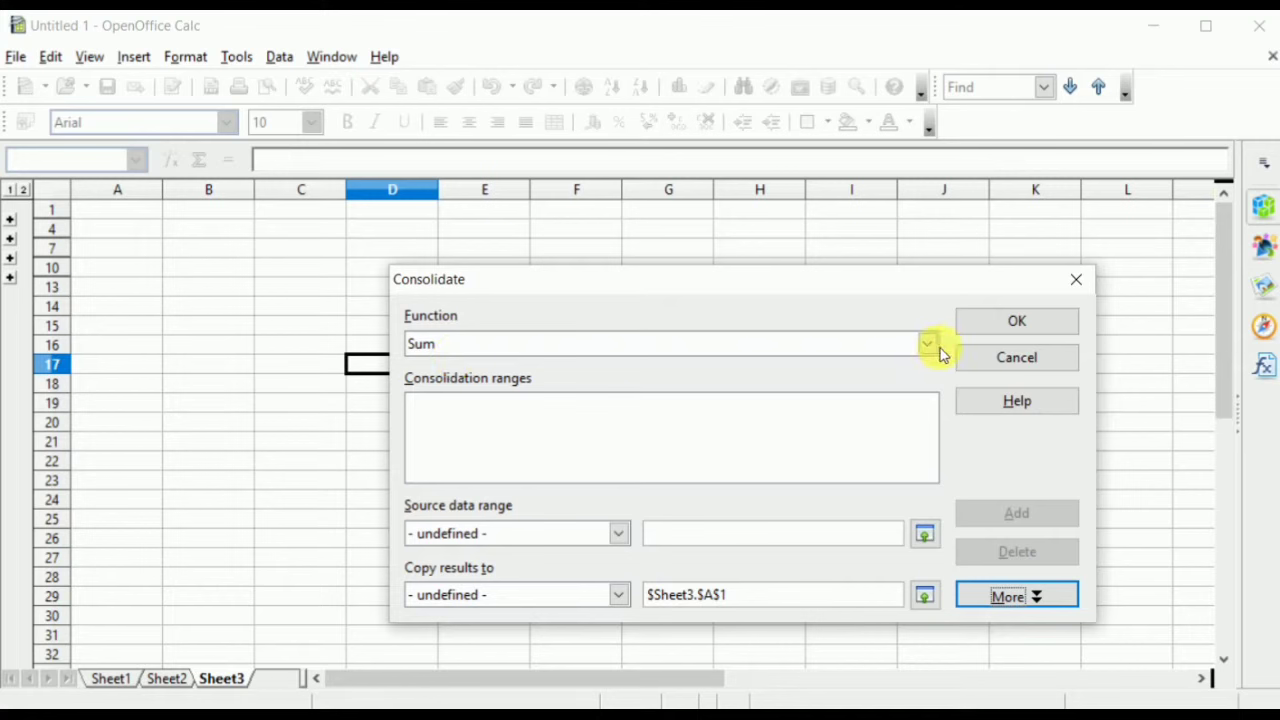
pyautogui.click(929, 344)
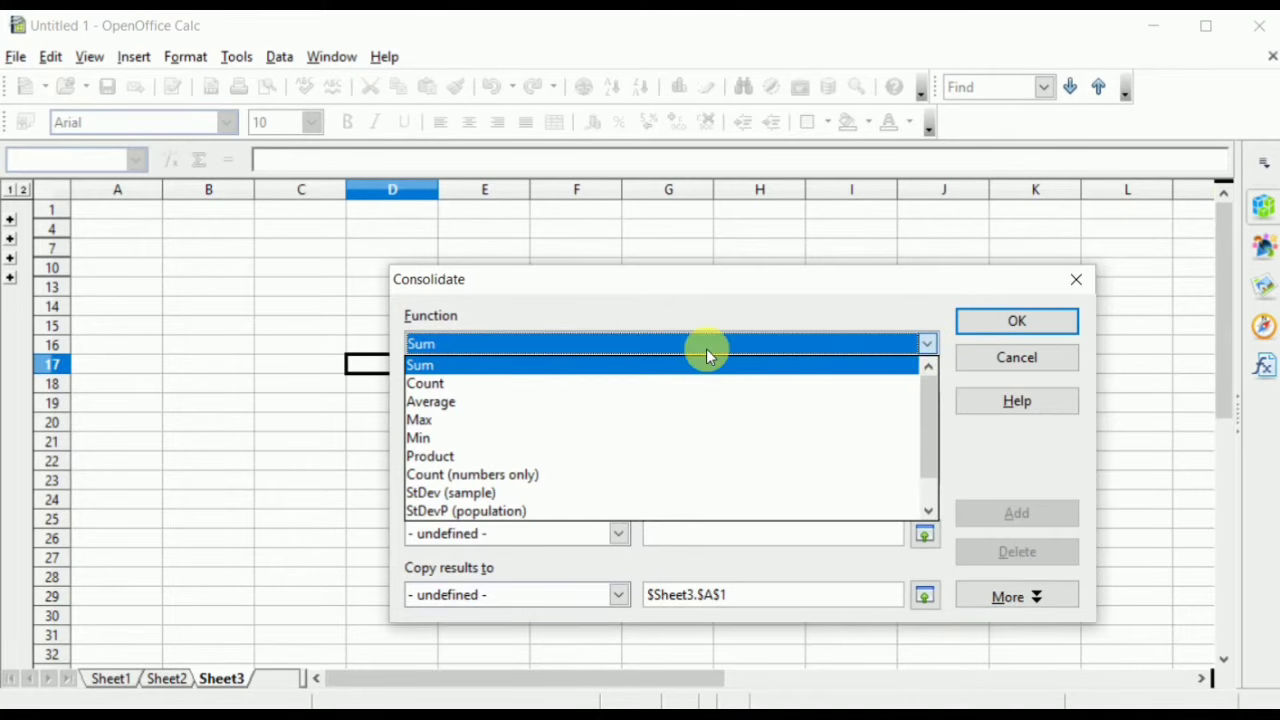
pyautogui.click(651, 333)
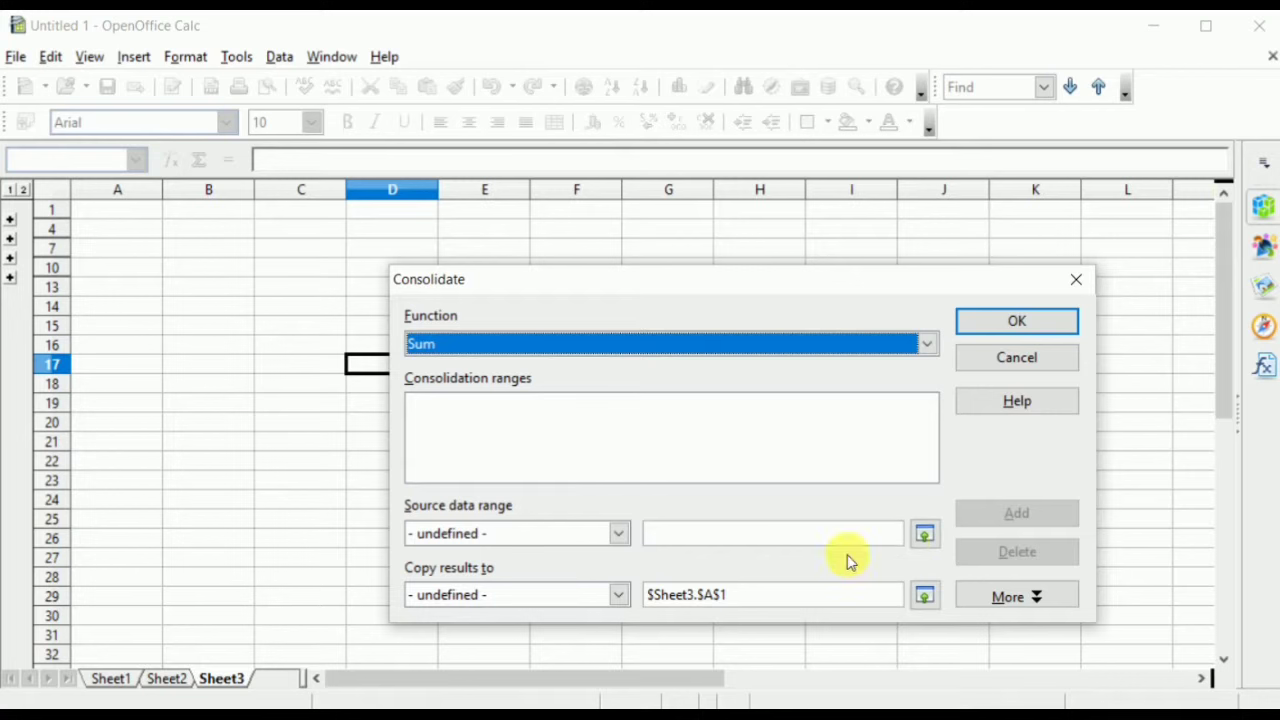
# Add Sheet1's January table $Sheet1.$A$4:$C$8 as a consolidation source range
pyautogui.click(928, 536)
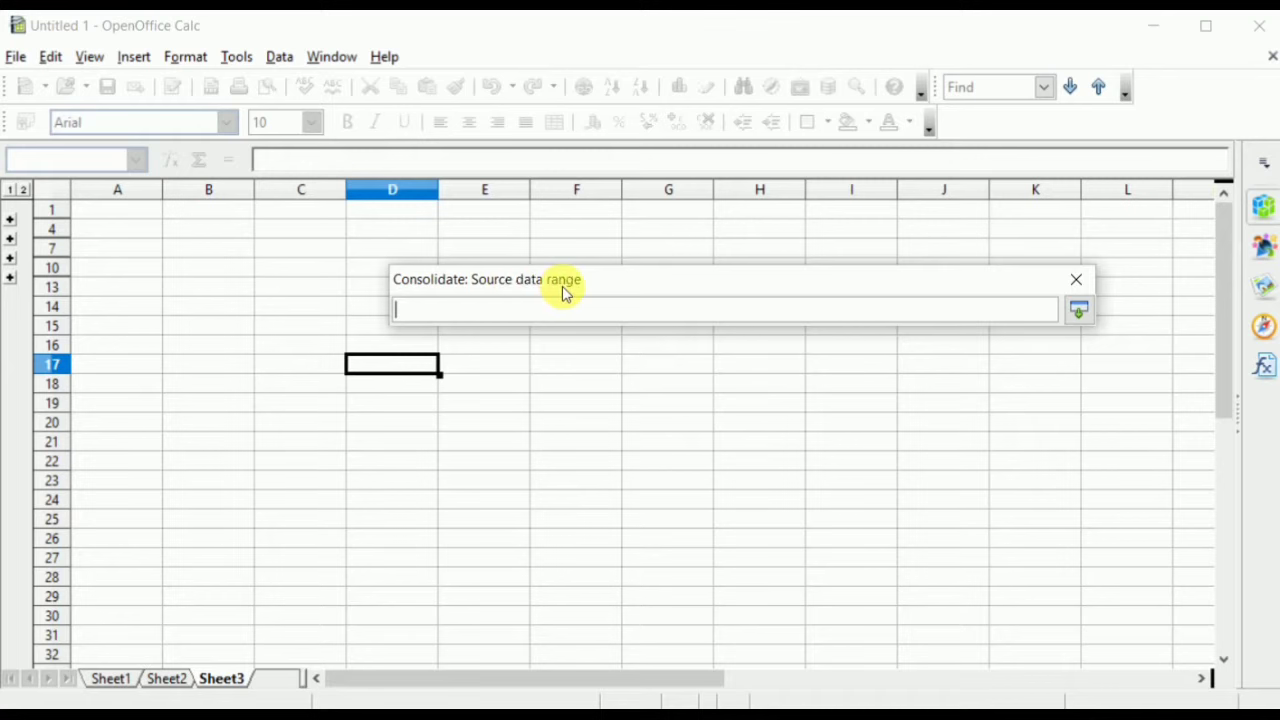
pyautogui.click(115, 680)
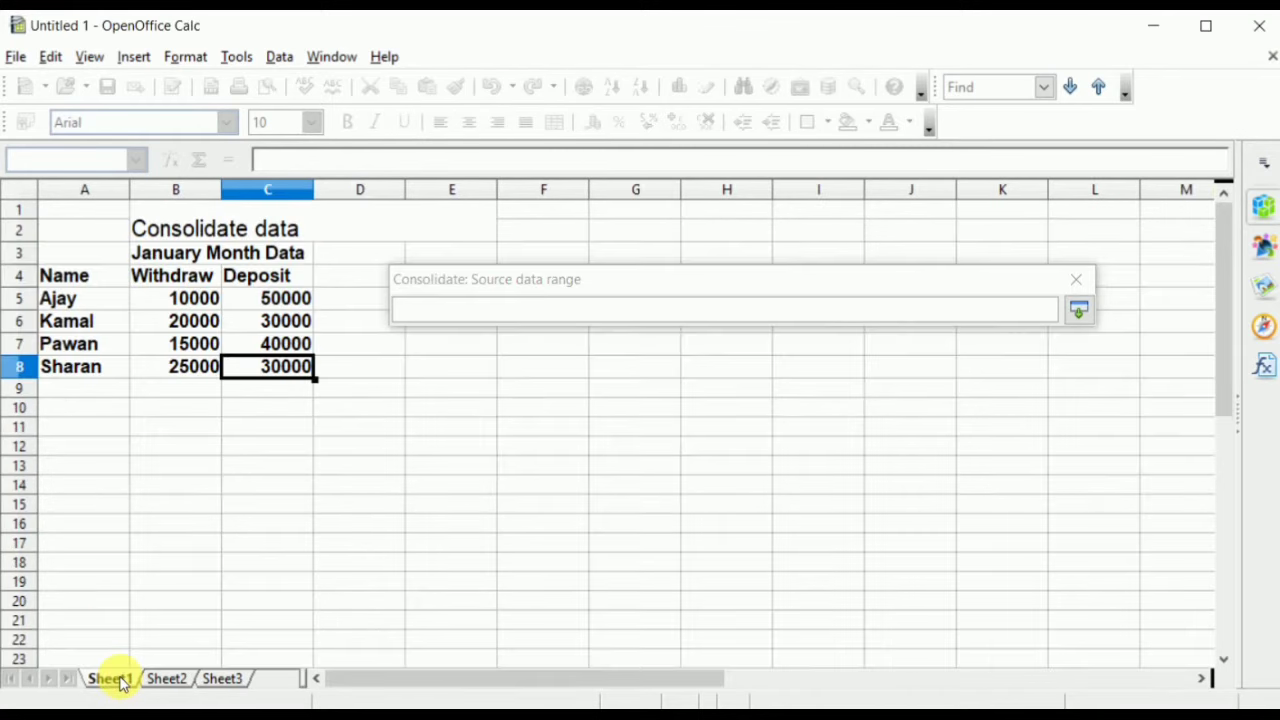
pyautogui.click(98, 280)
pyautogui.moveTo(98, 280); pyautogui.dragTo(260, 373)
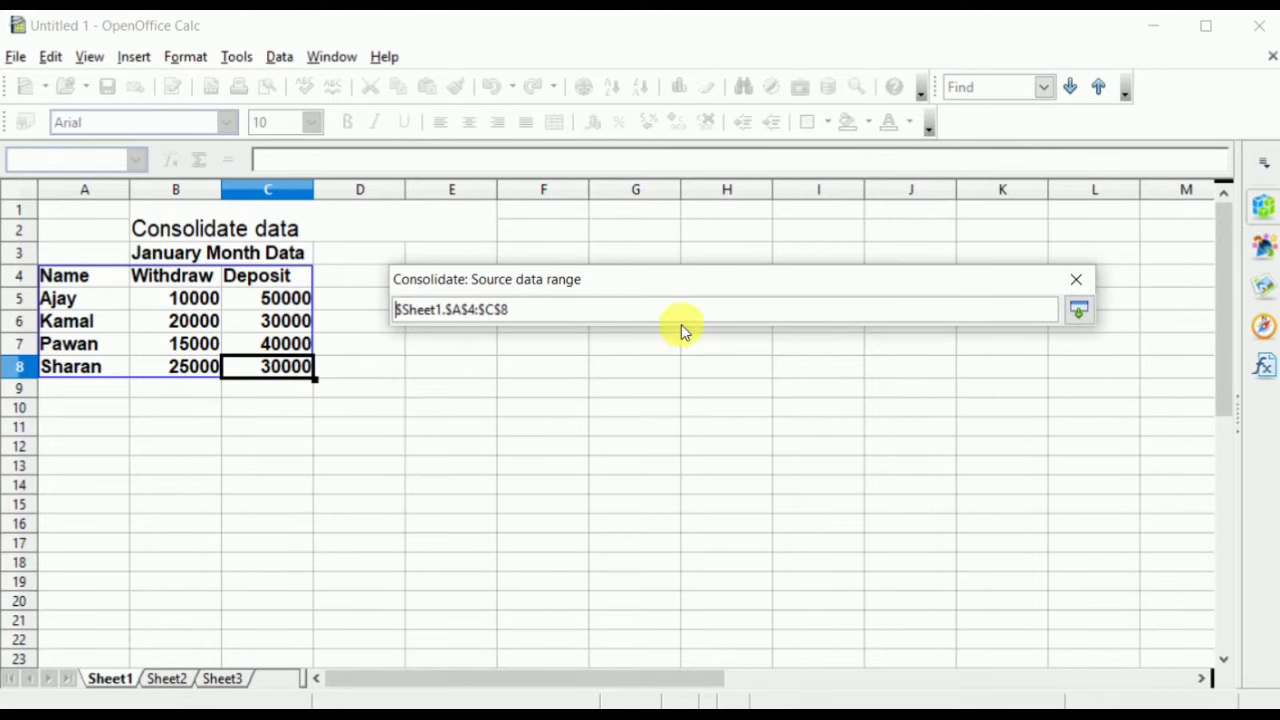
pyautogui.click(1079, 315)
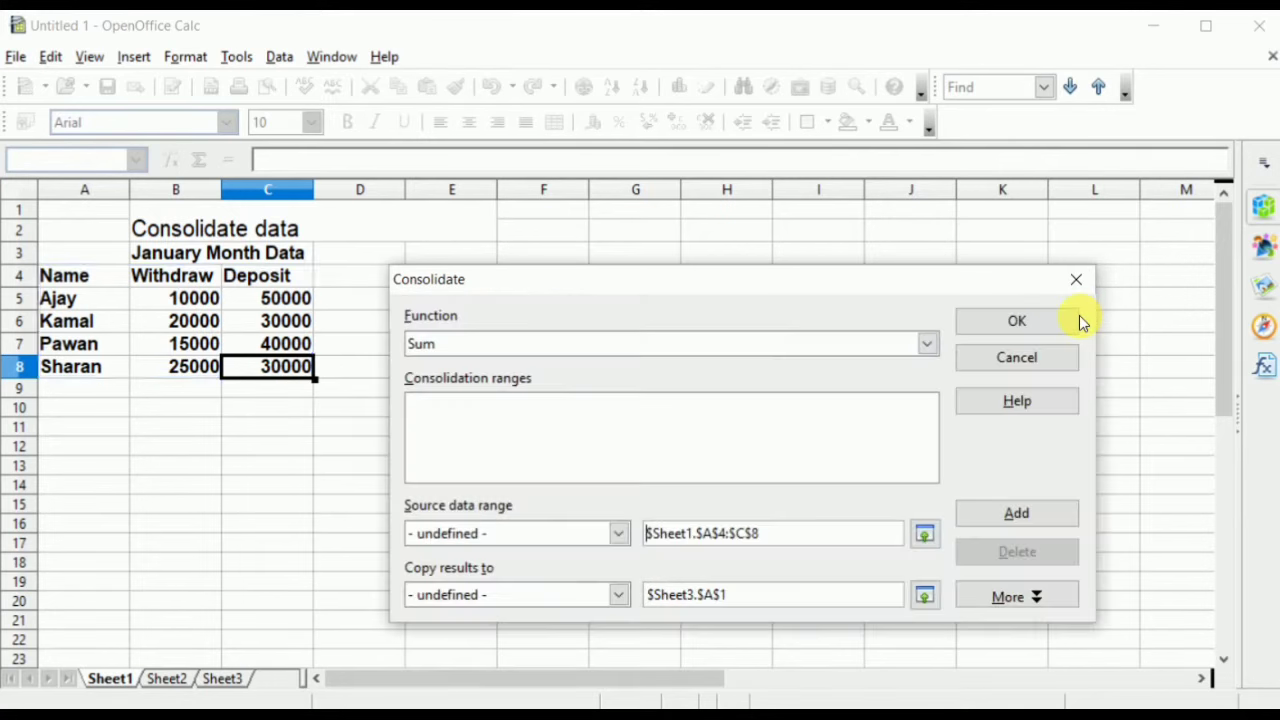
pyautogui.click(1006, 513)
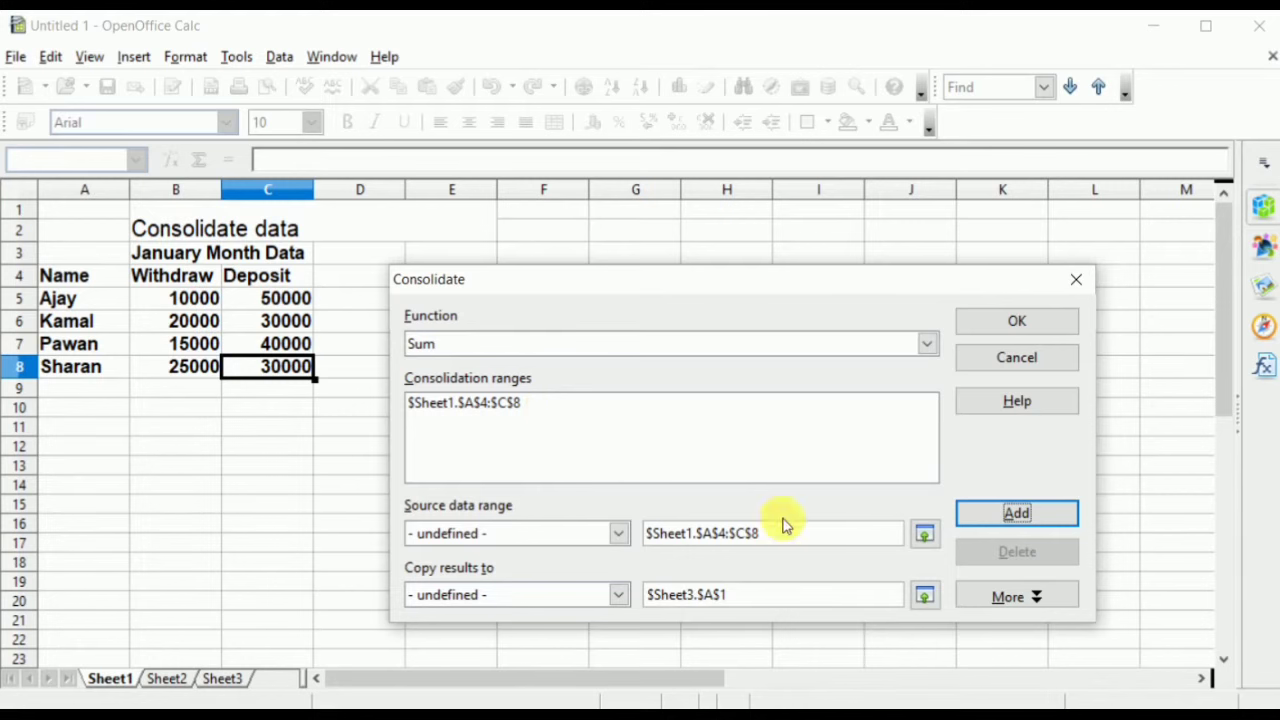
pyautogui.click(923, 533)
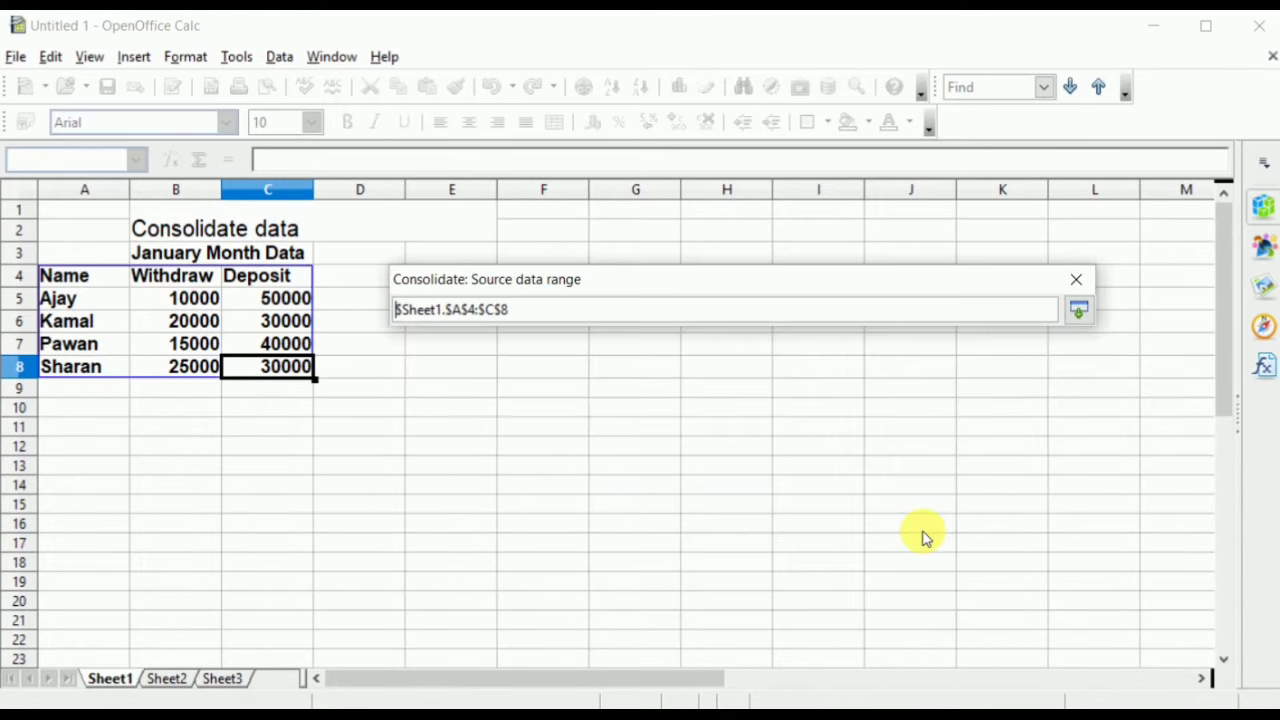
# Add Sheet2's Feb table $Sheet2.$A$4:$C$8 as the second consolidation range
pyautogui.click(165, 680)
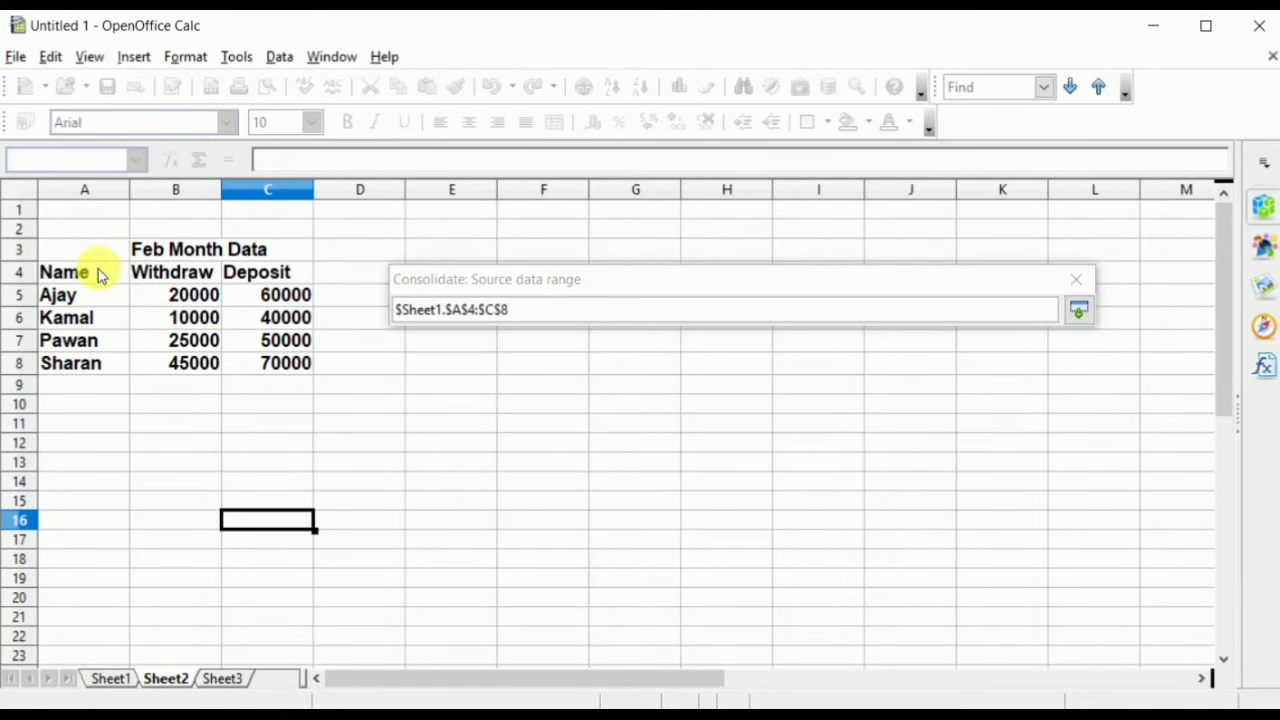
pyautogui.moveTo(101, 274); pyautogui.dragTo(258, 362)
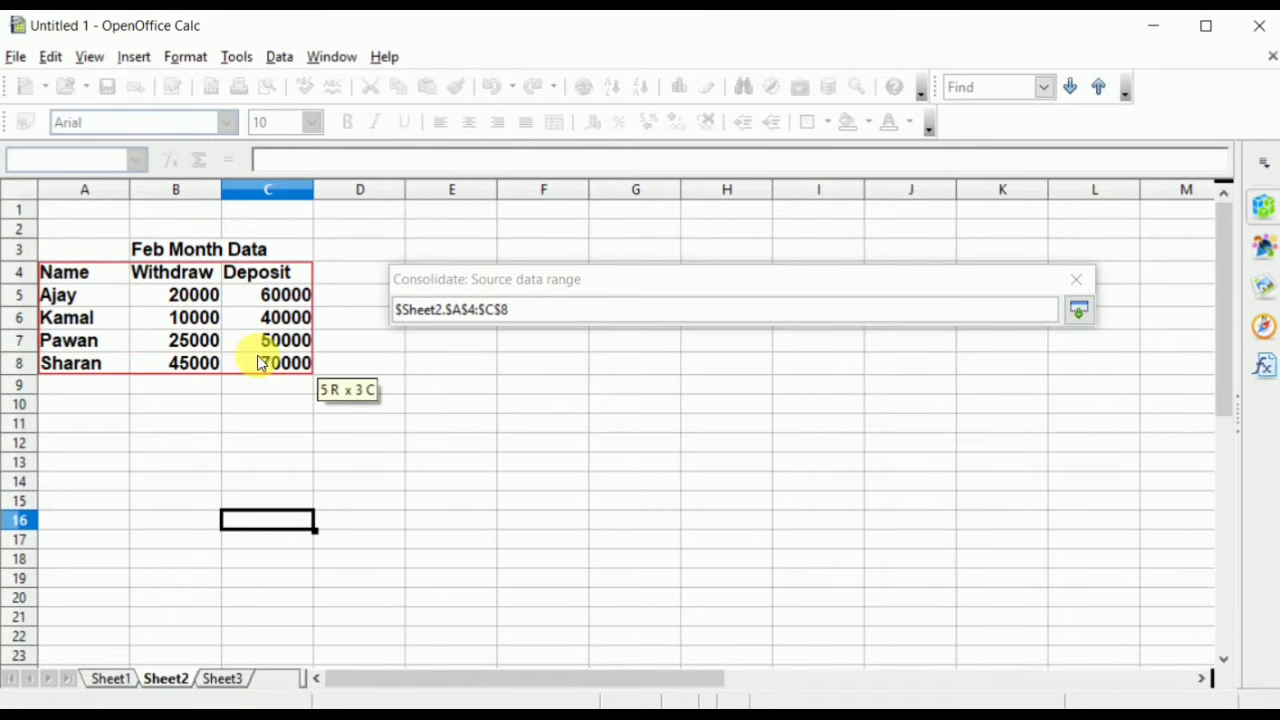
pyautogui.click(1078, 310)
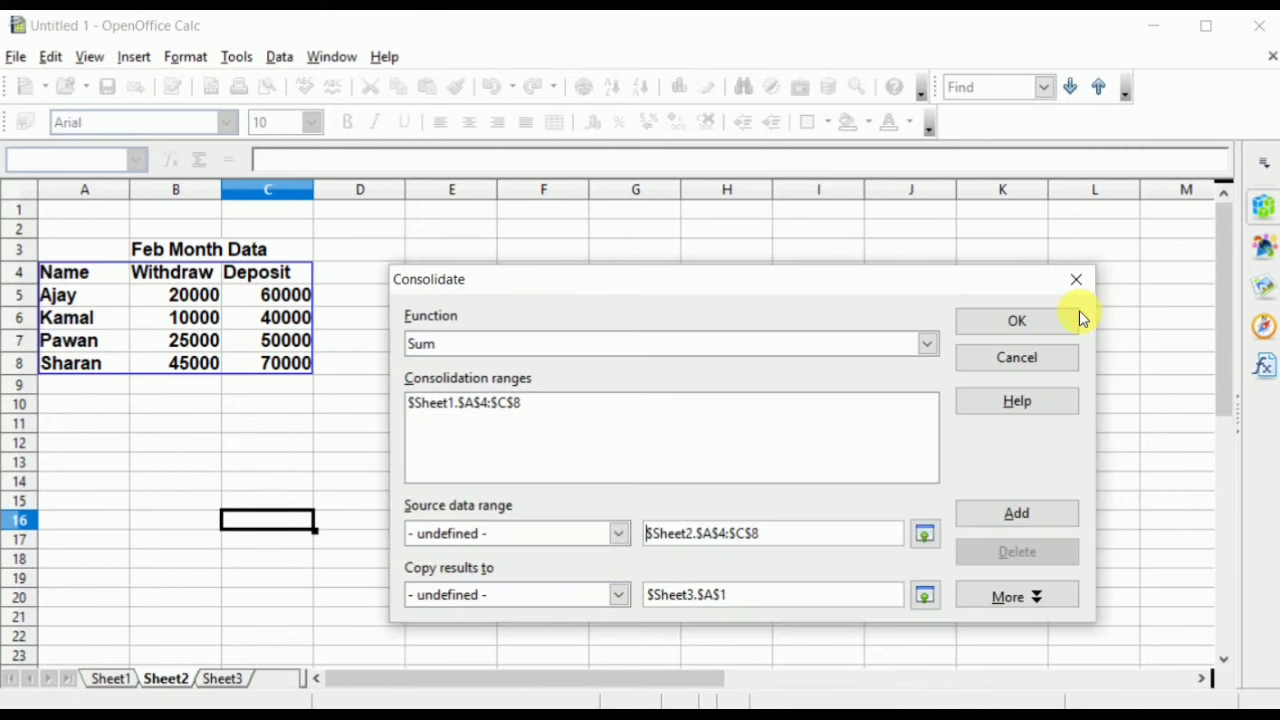
pyautogui.click(1017, 514)
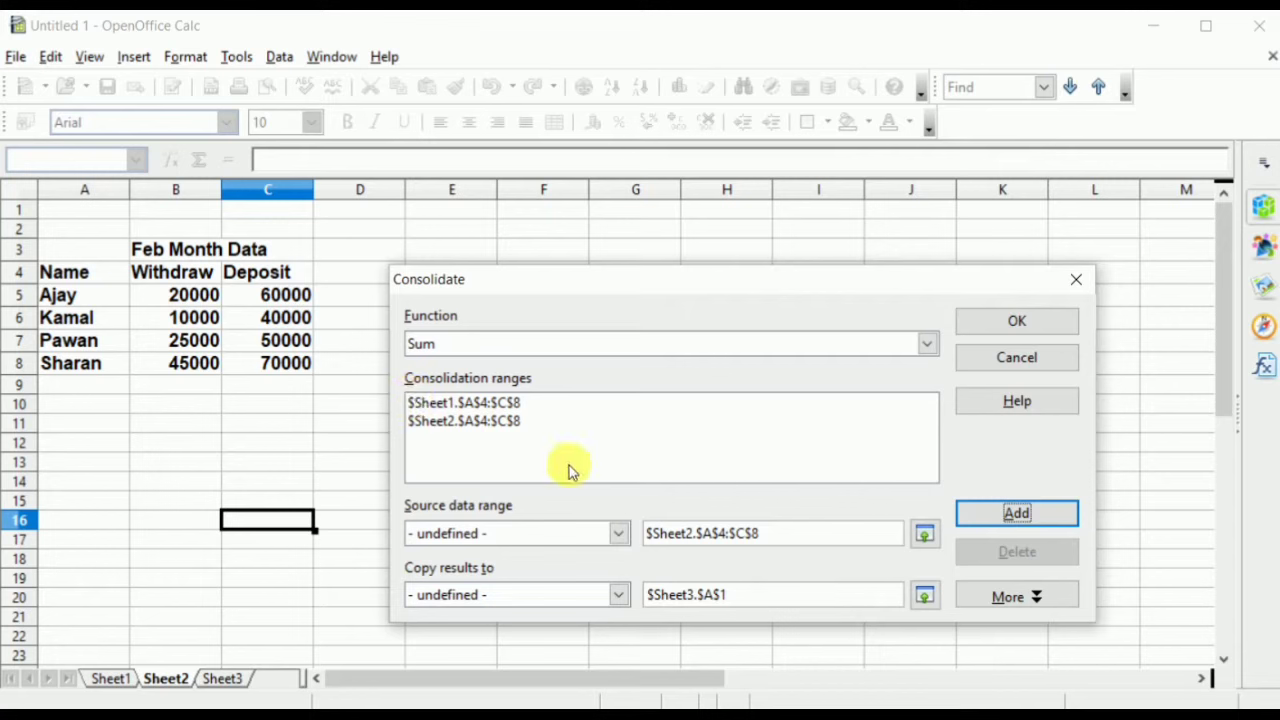
pyautogui.moveTo(741, 292); pyautogui.dragTo(757, 127)
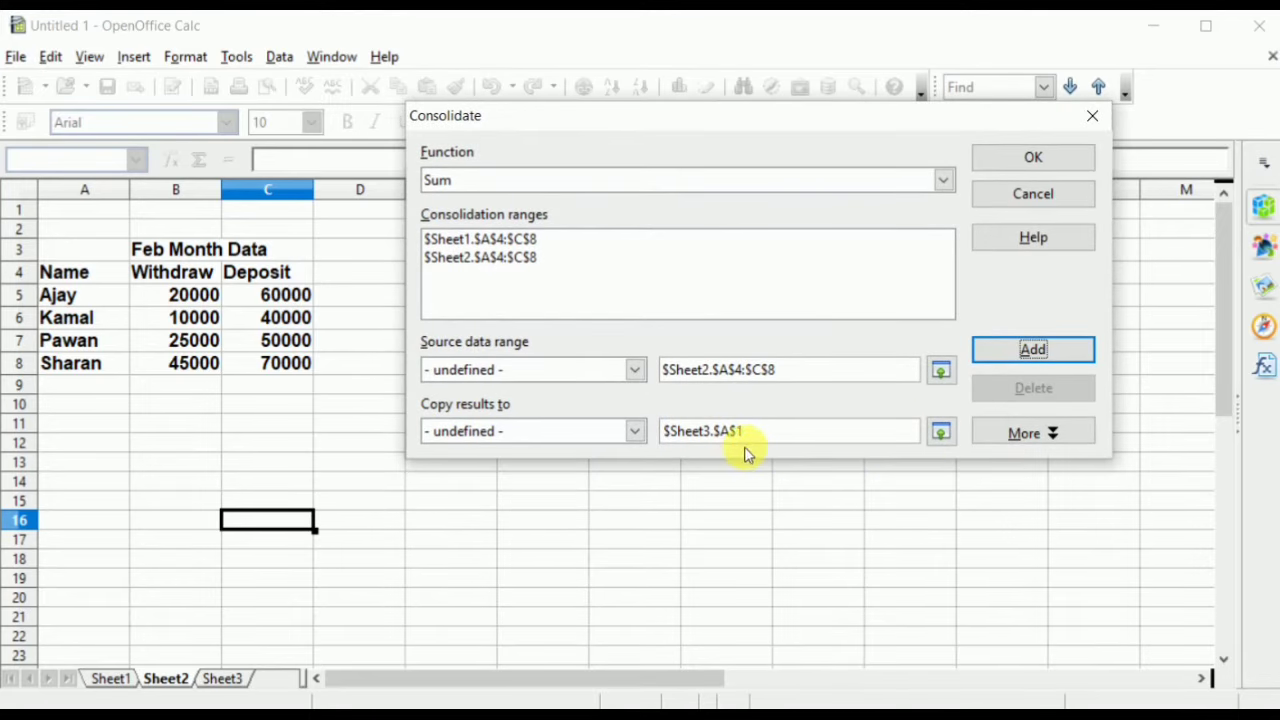
# Expand the More options to show the Consolidate by row/column label and link settings
pyautogui.click(1004, 432)
pyautogui.click(134, 301)
pyautogui.write('30000')
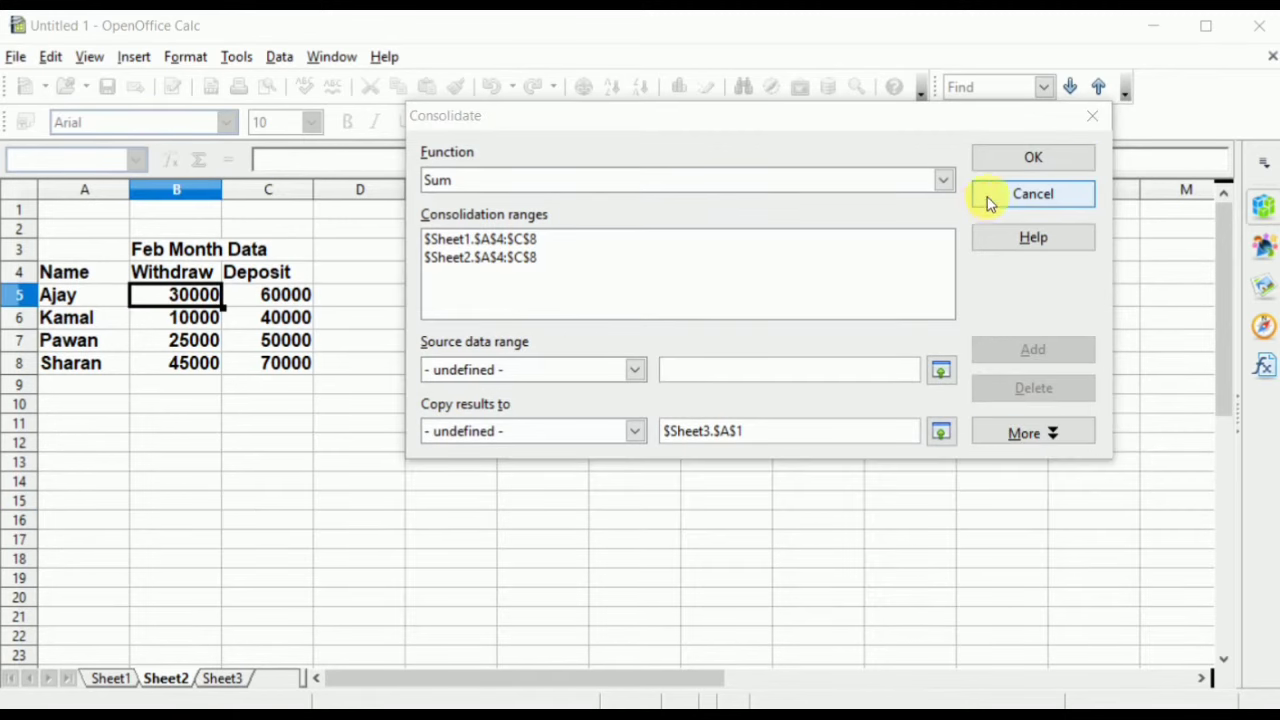
# Run the consolidation, writing summed totals (e.g. 30000 and 110000) into Sheet3 at A1
pyautogui.click(1031, 155)
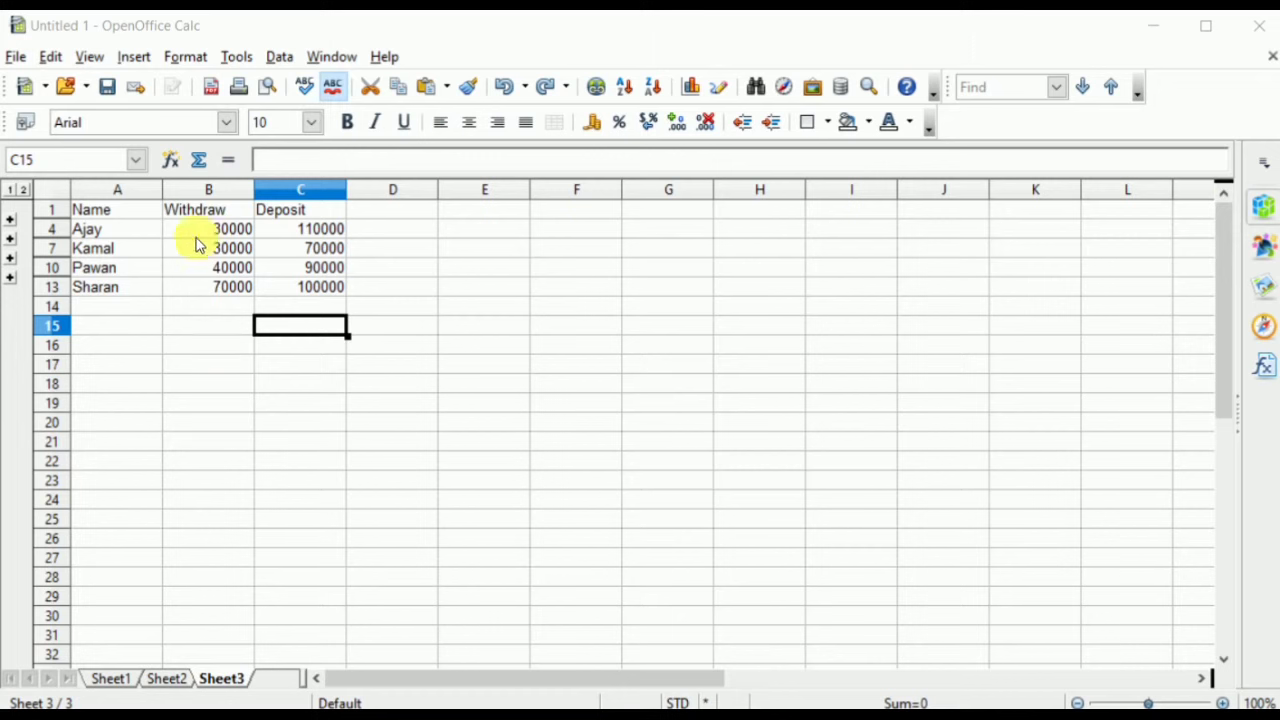
pyautogui.click(108, 680)
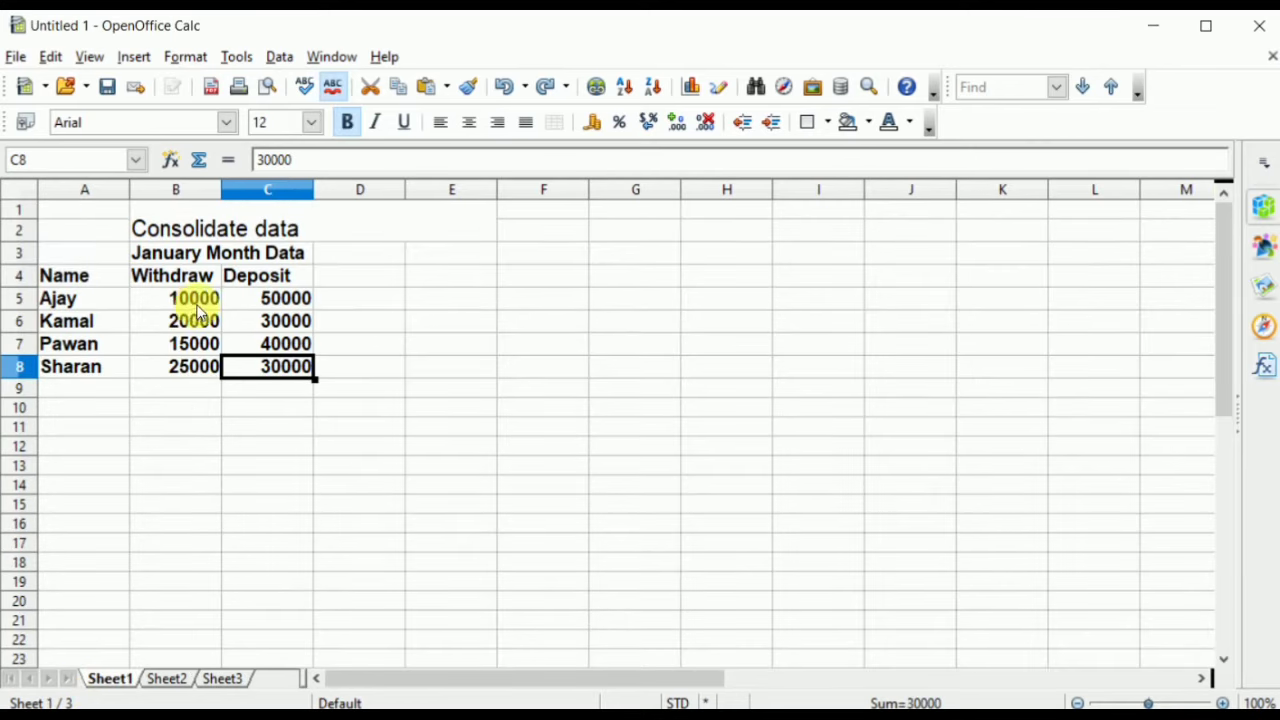
# Cross-check the January and February figures against Sheet3's consolidated totals
pyautogui.click(165, 680)
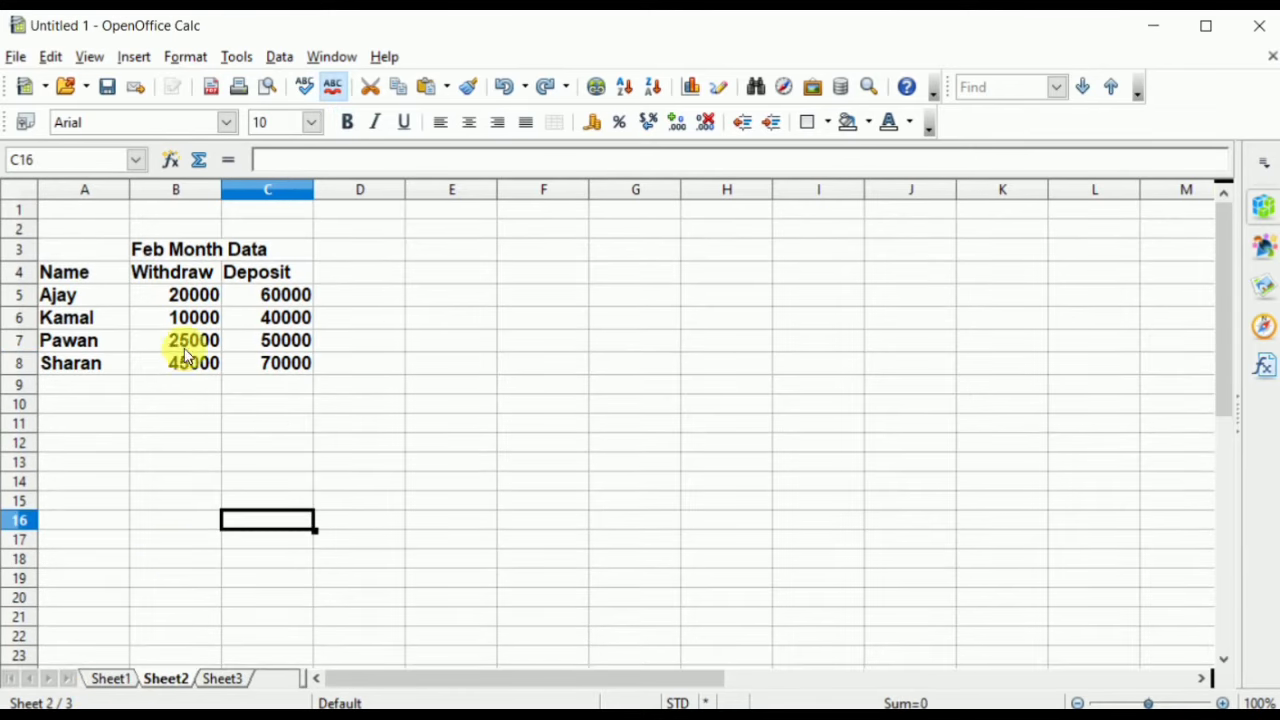
pyautogui.click(224, 680)
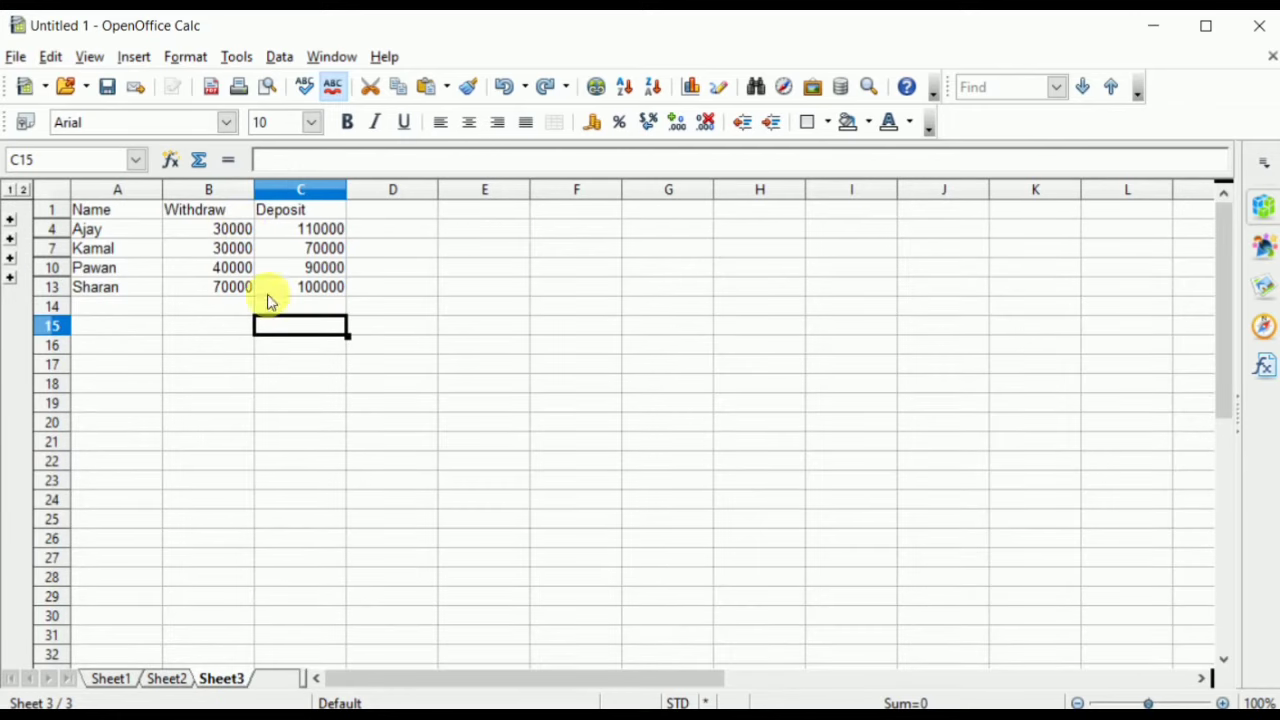
pyautogui.click(119, 683)
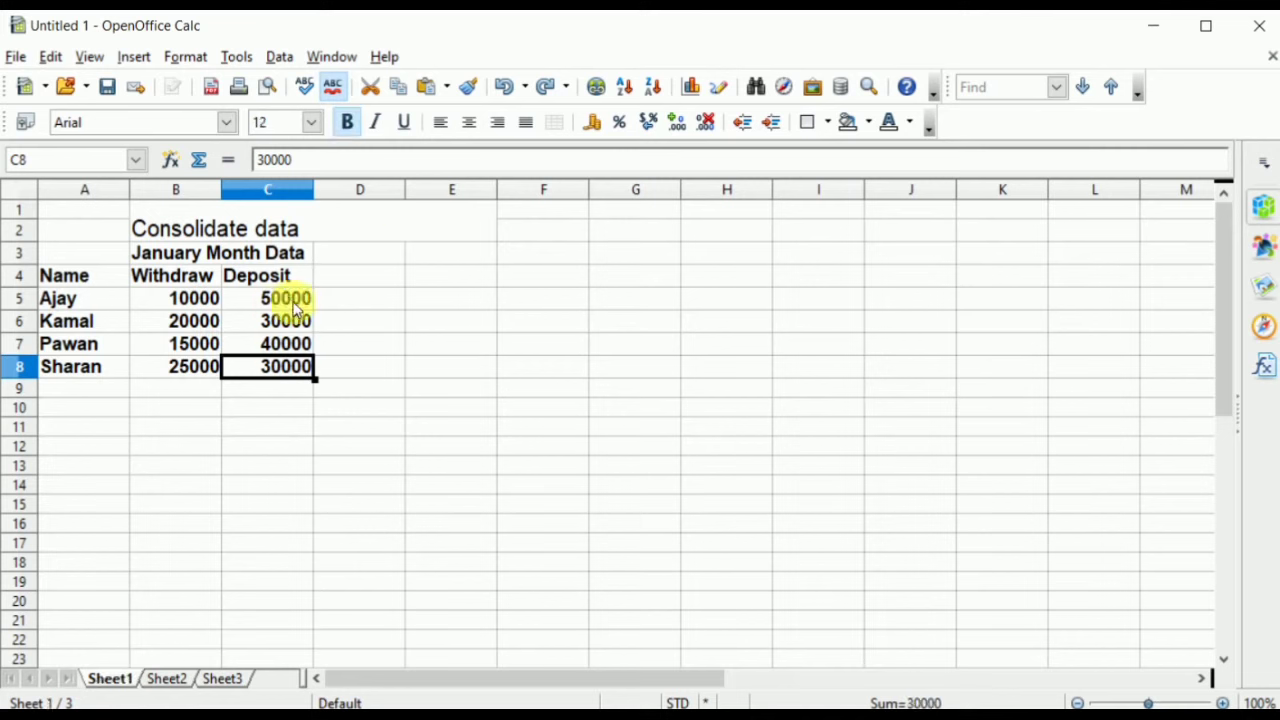
pyautogui.click(170, 679)
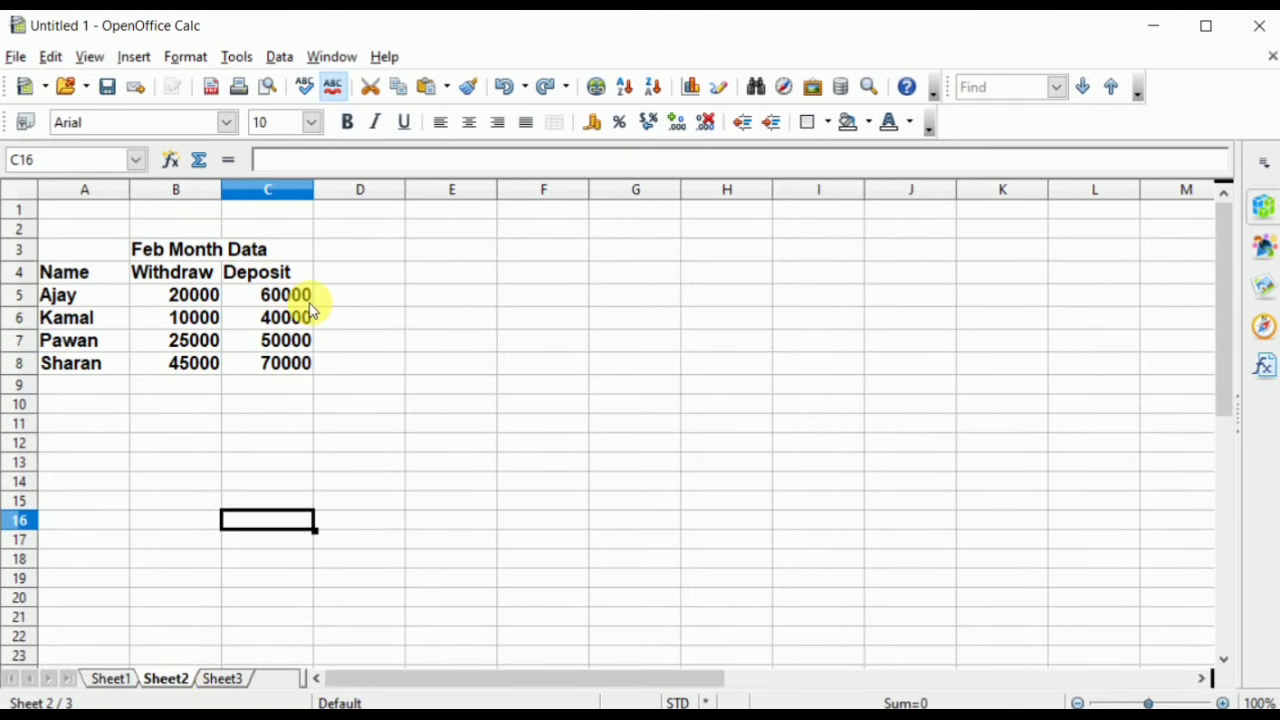
pyautogui.click(228, 679)
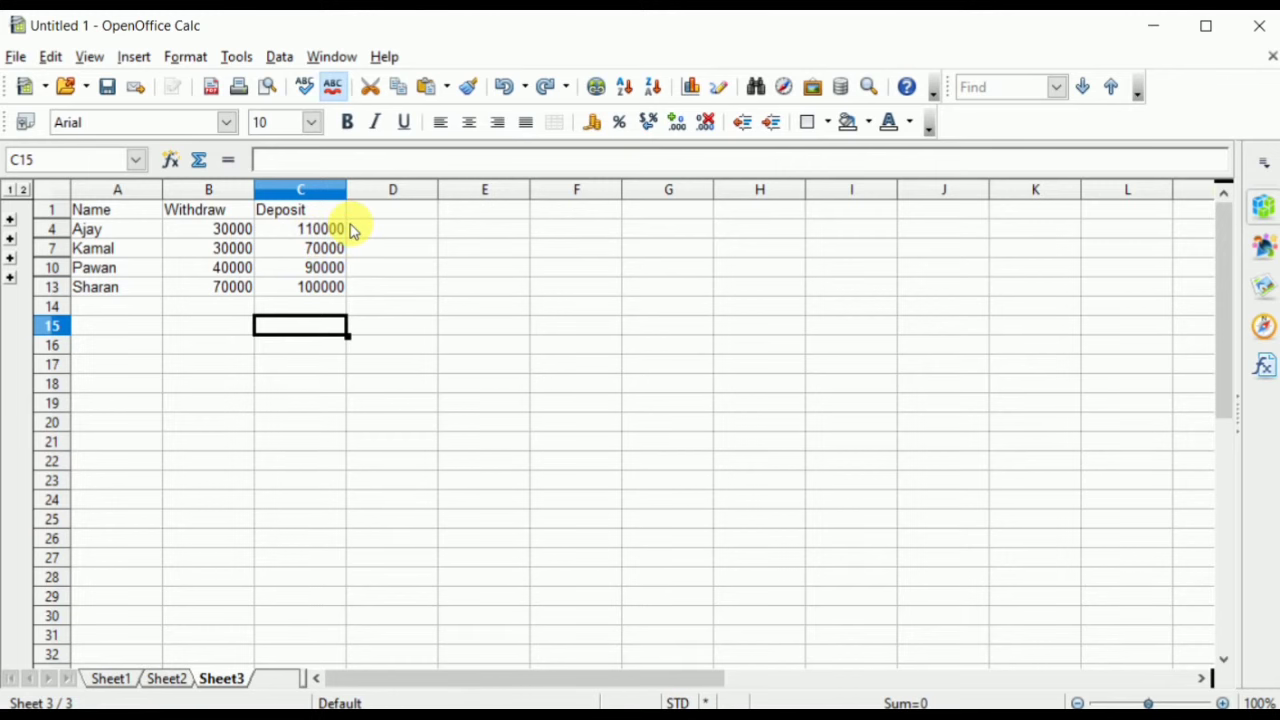
pyautogui.click(110, 679)
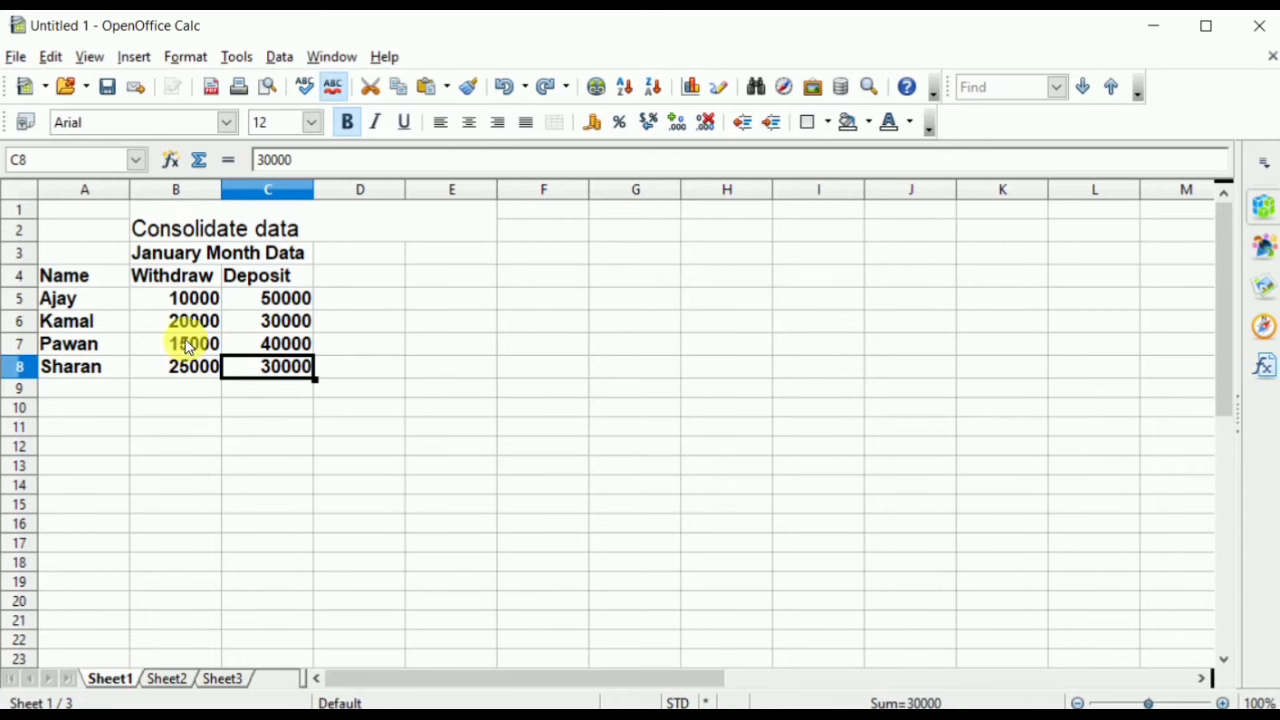
pyautogui.click(166, 679)
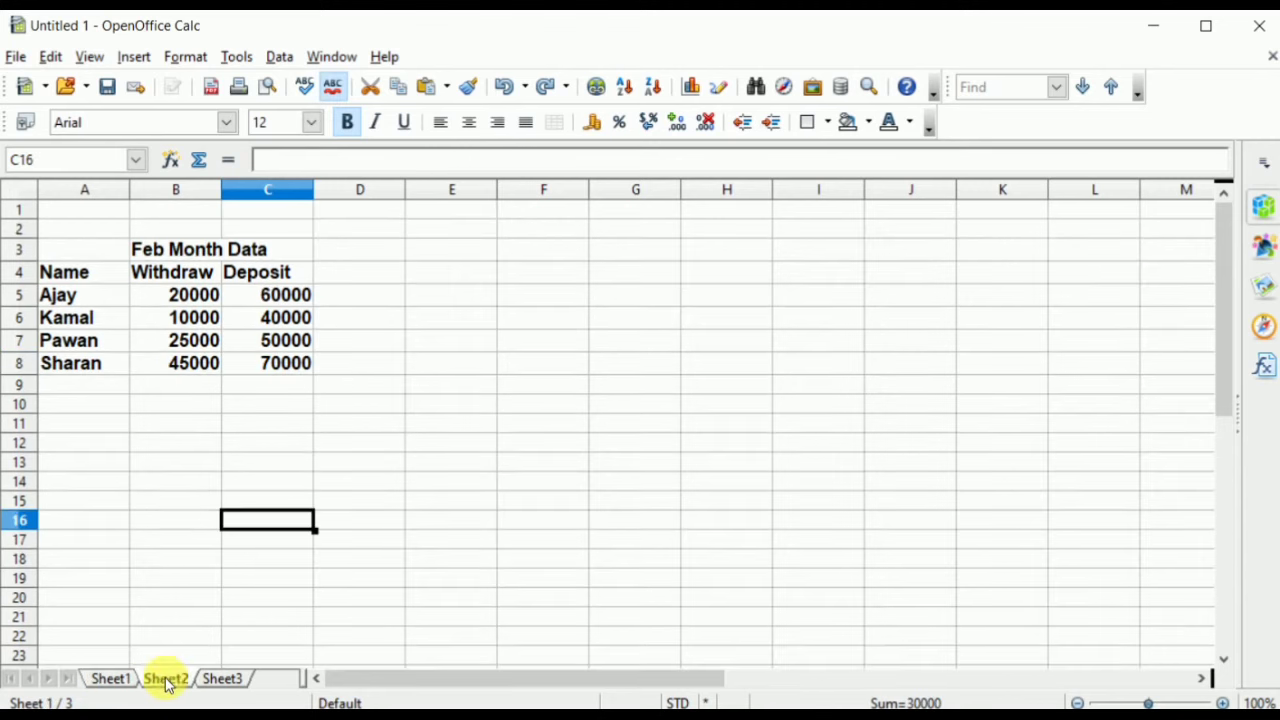
pyautogui.click(224, 679)
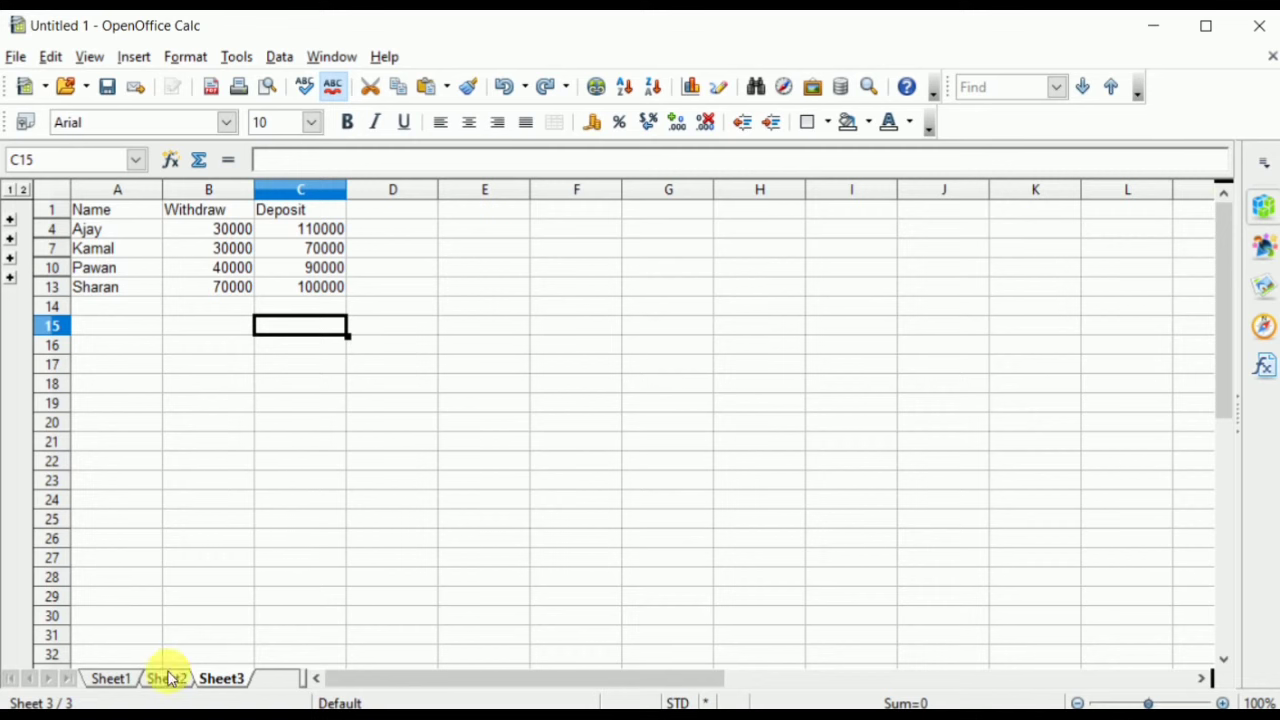
# Cancel a save, inspect Ajay's February withdrawal in B5, and return to Sheet3
pyautogui.hotkey('ctrl', 's')
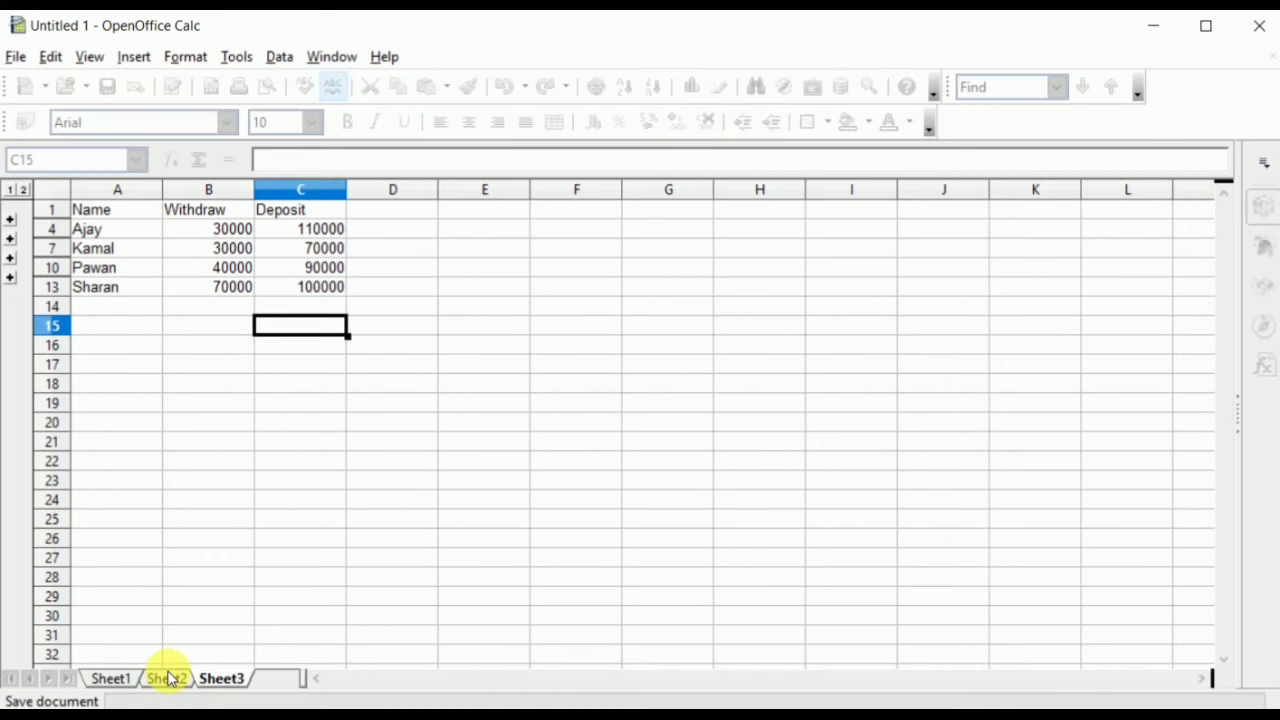
pyautogui.press('Escape')
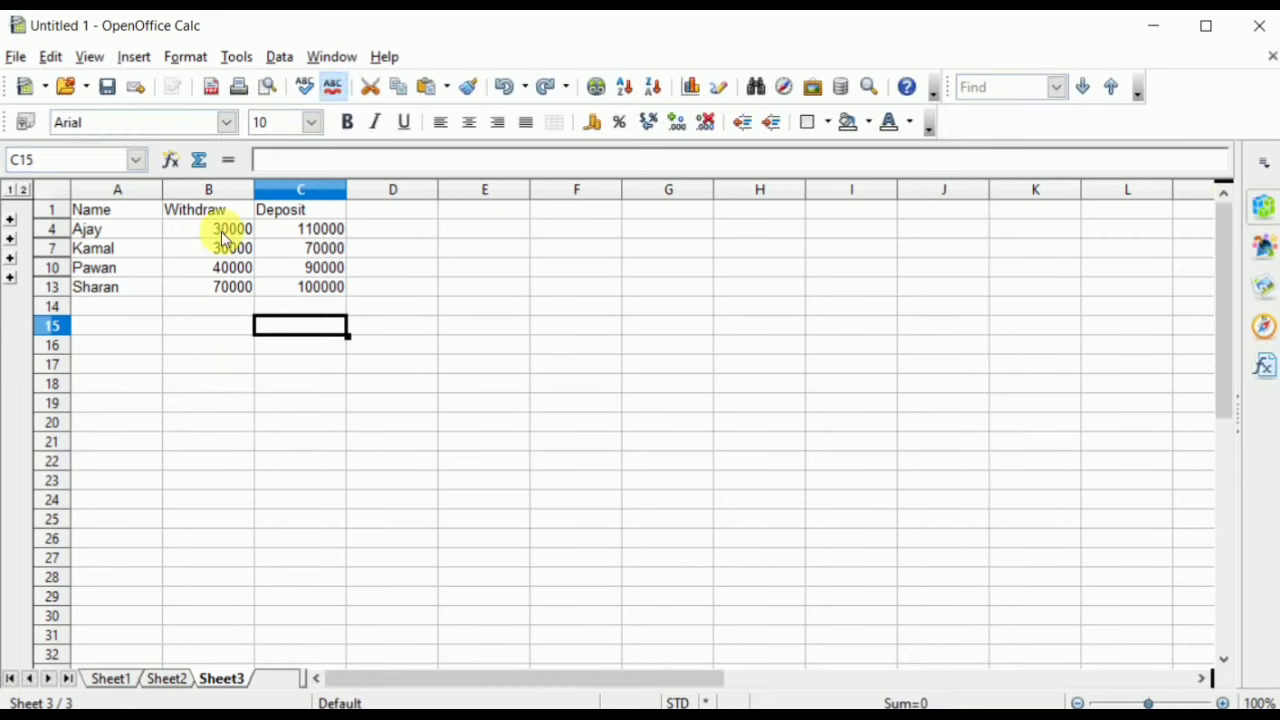
pyautogui.click(168, 679)
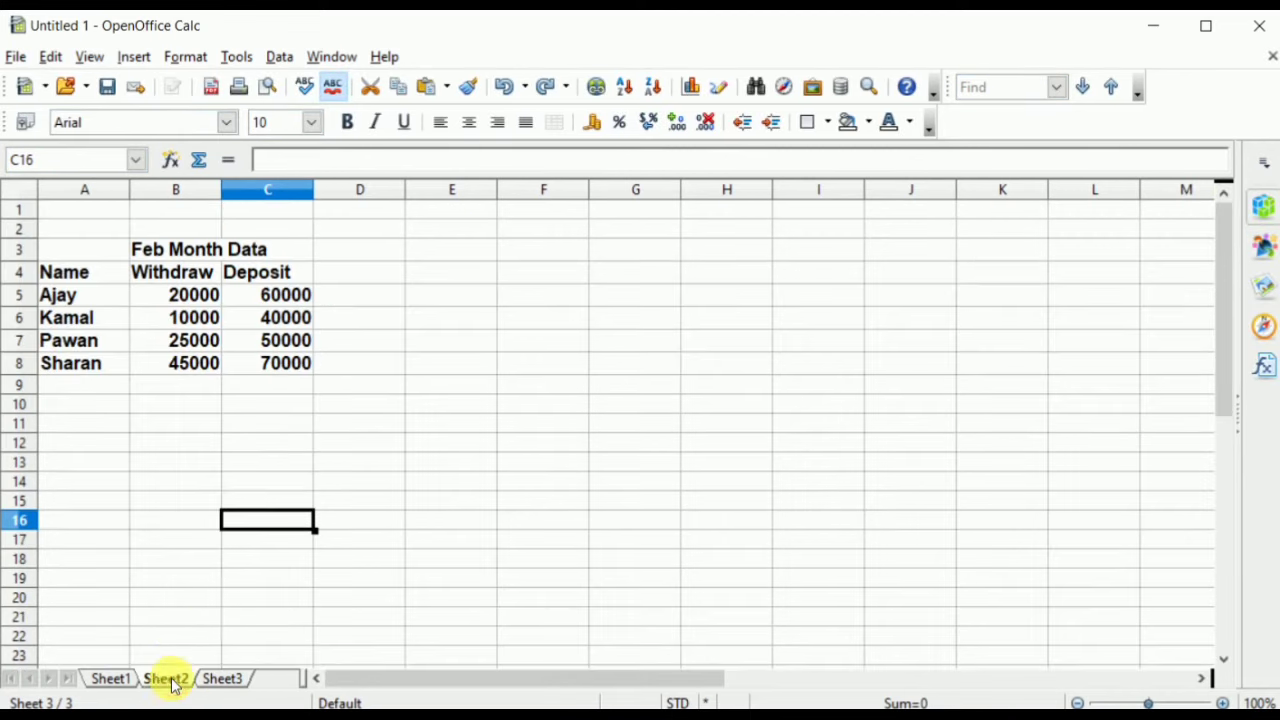
pyautogui.doubleClick(190, 297)
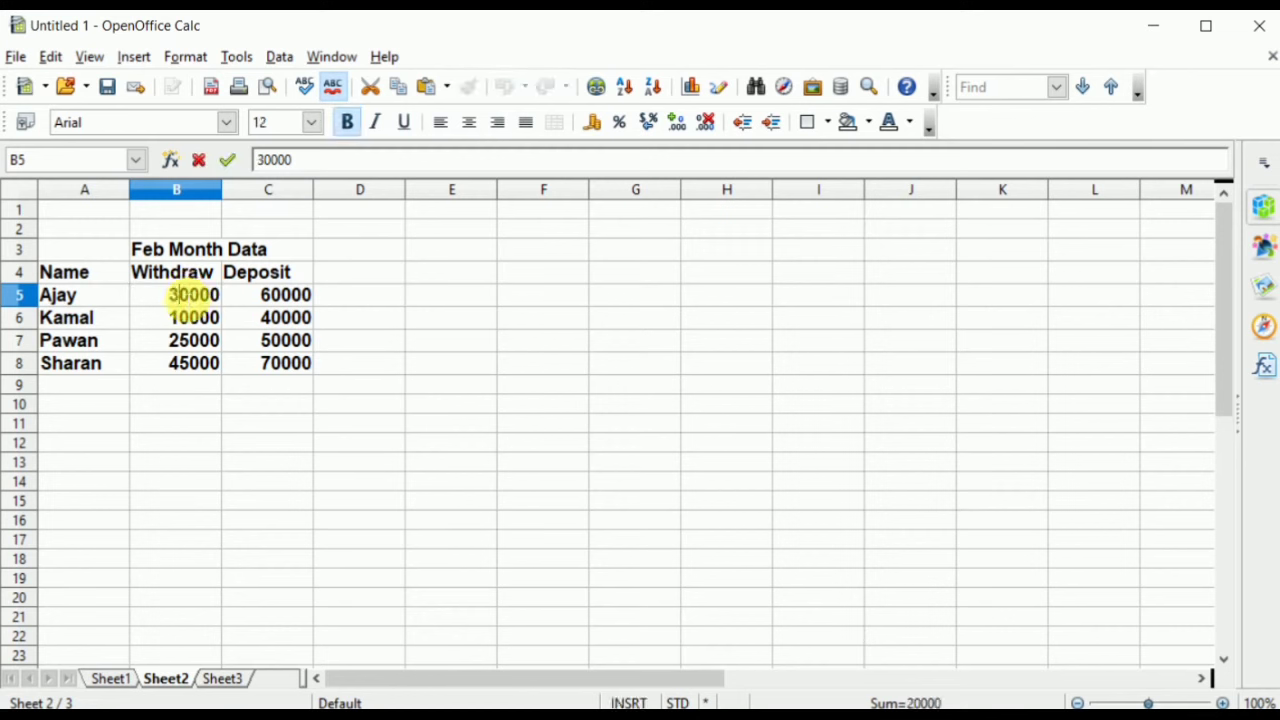
pyautogui.click(116, 681)
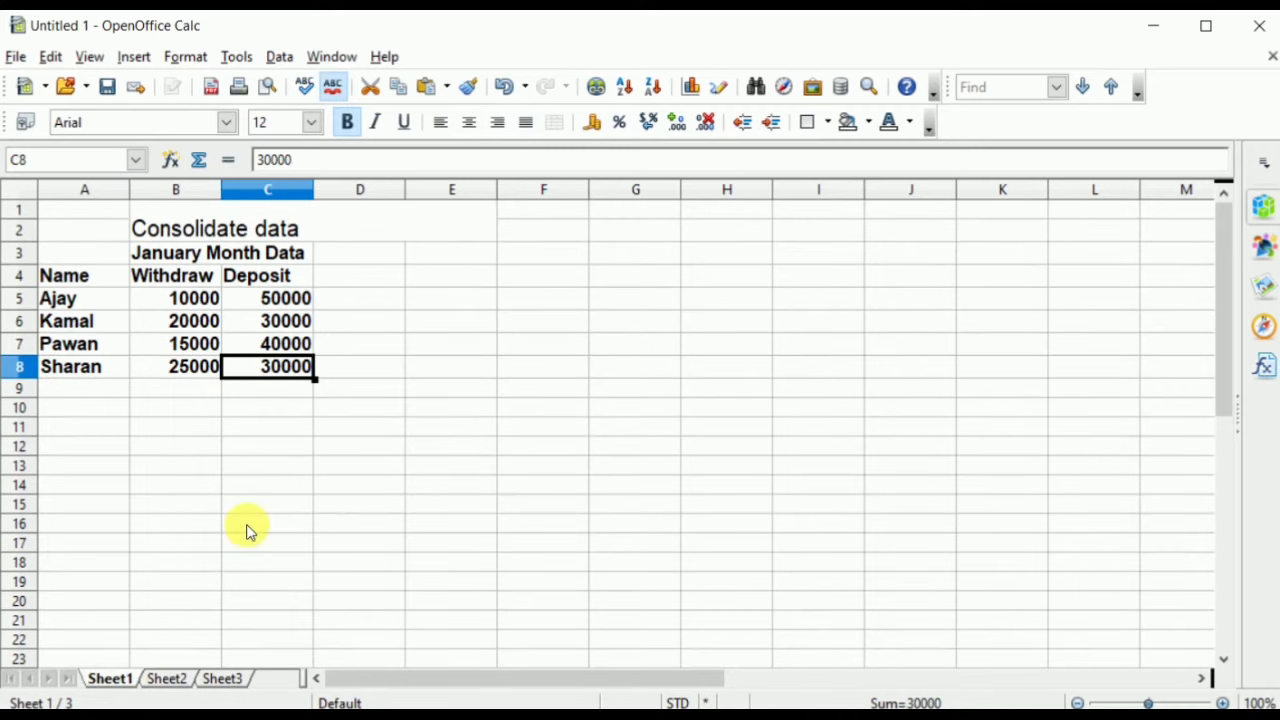
pyautogui.click(224, 679)
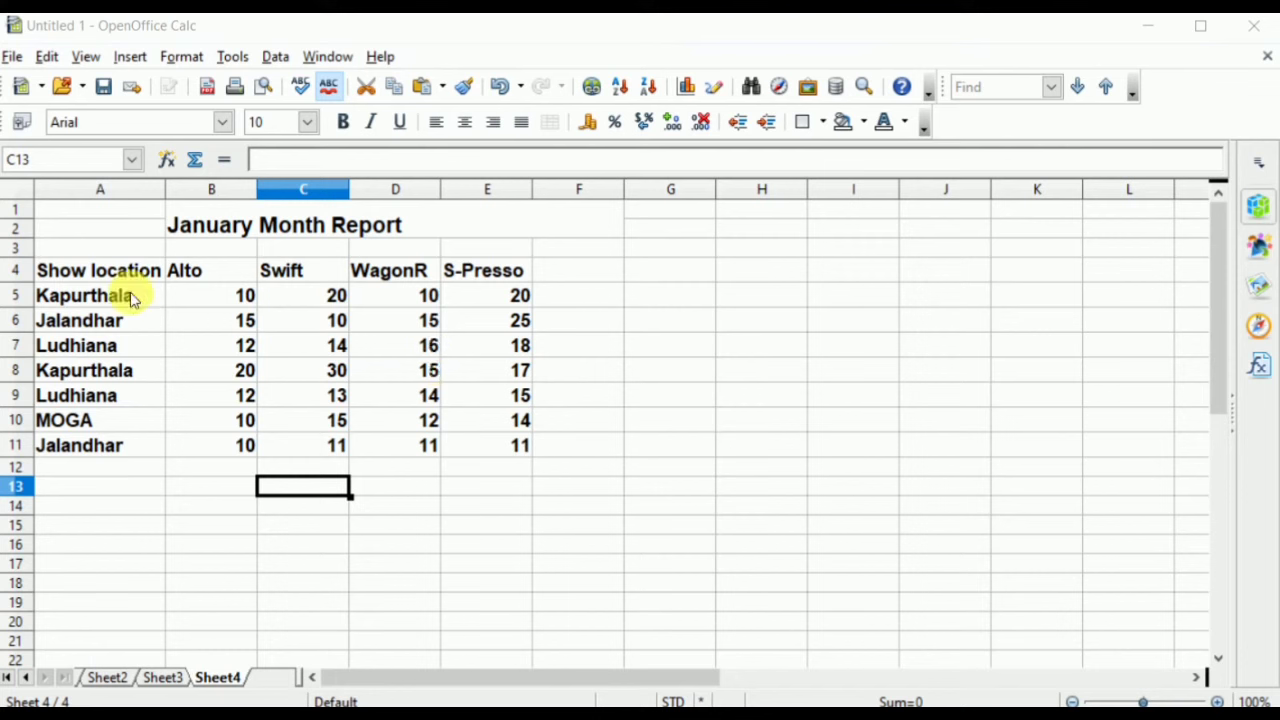
# Select the January car-sales report table A4:E11 on Sheet4
pyautogui.moveTo(100, 271)
pyautogui.mouseDown()
pyautogui.moveTo(233, 369)
pyautogui.moveTo(503, 456)
pyautogui.mouseUp()
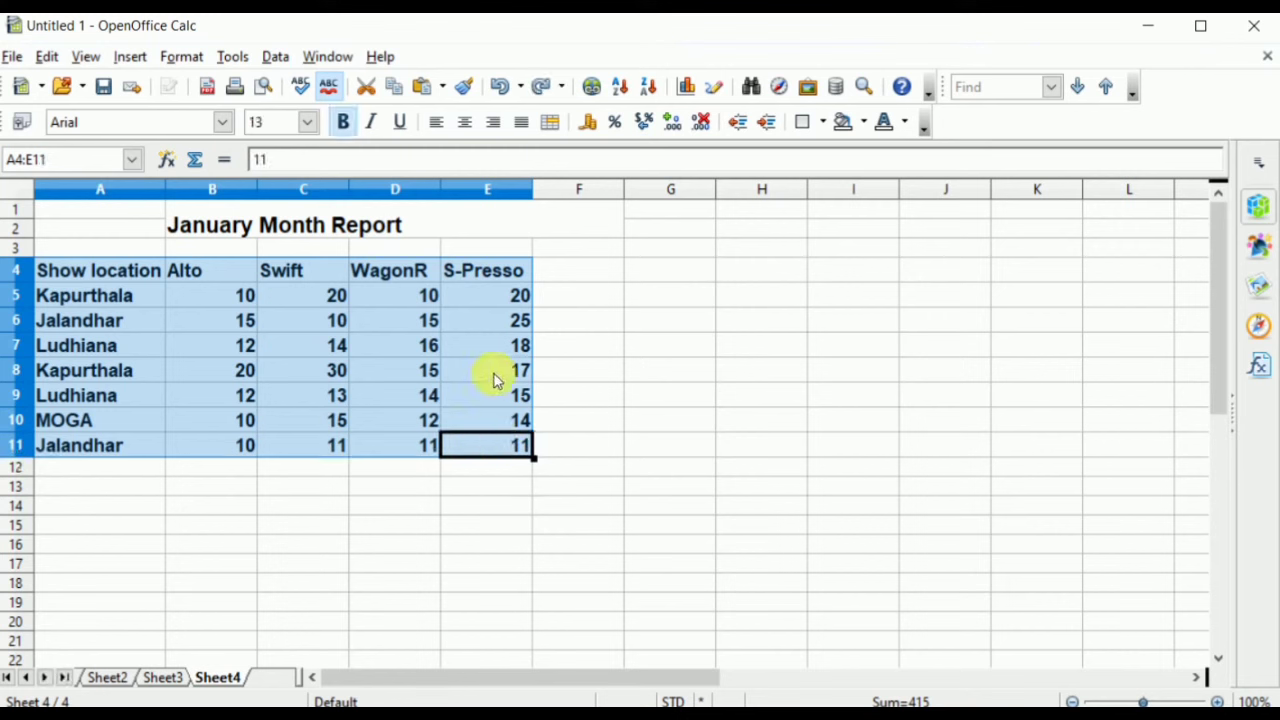
# Open Subtotals for A4:E11, grouping by Show location with Sum
pyautogui.click(275, 58)
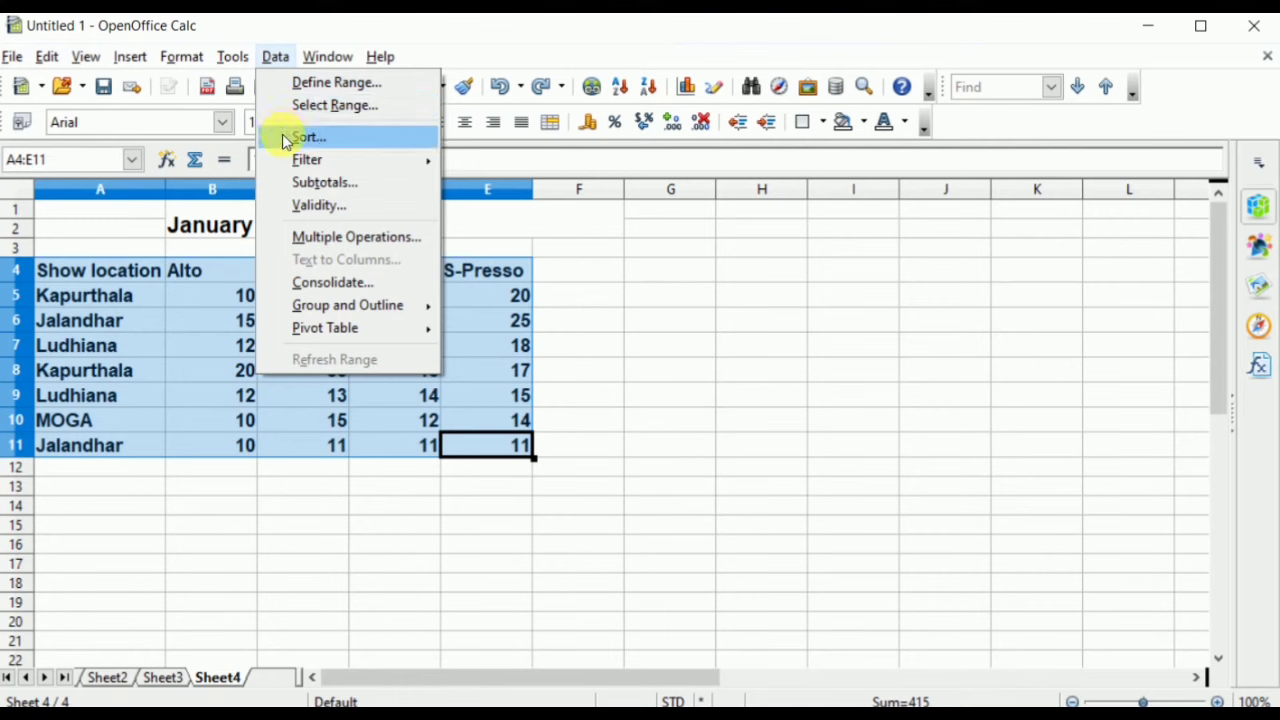
pyautogui.click(320, 190)
pyautogui.moveTo(380, 138); pyautogui.dragTo(487, 100)
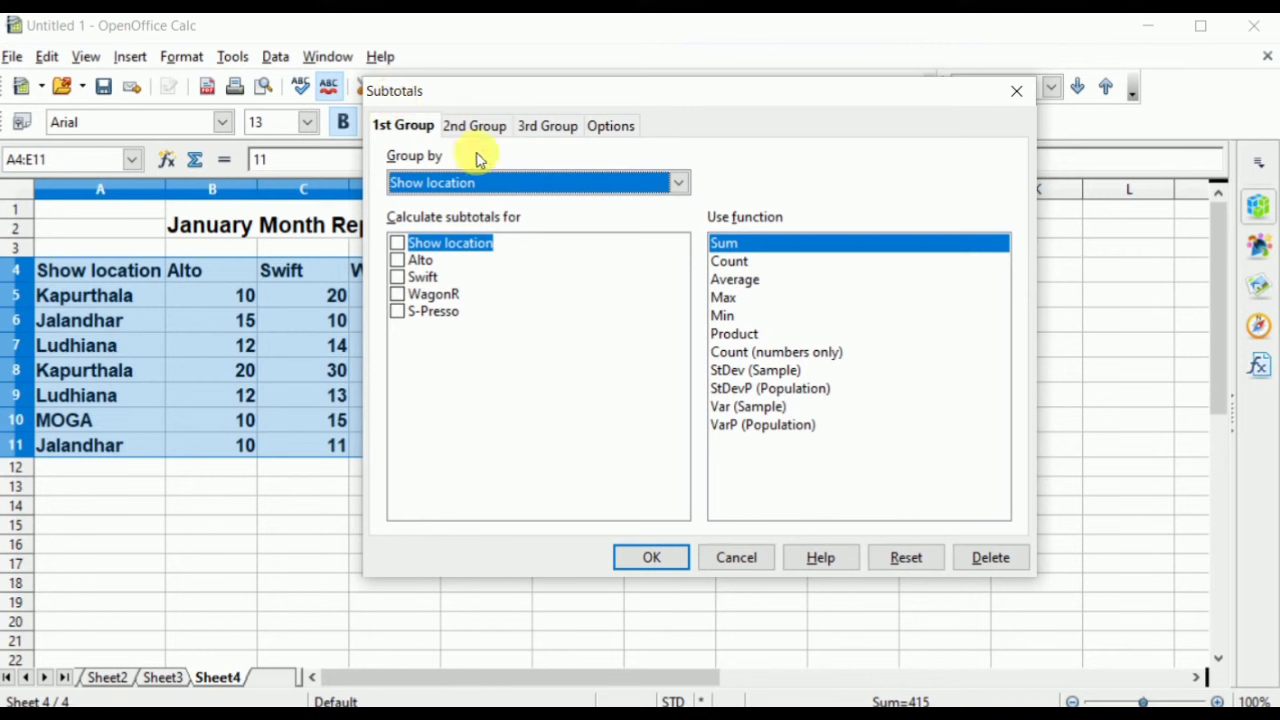
# Group subtotals by Show location, summing the Alto, Swift, WagonR and S-Presso columns
pyautogui.click(488, 183)
pyautogui.click(488, 183)
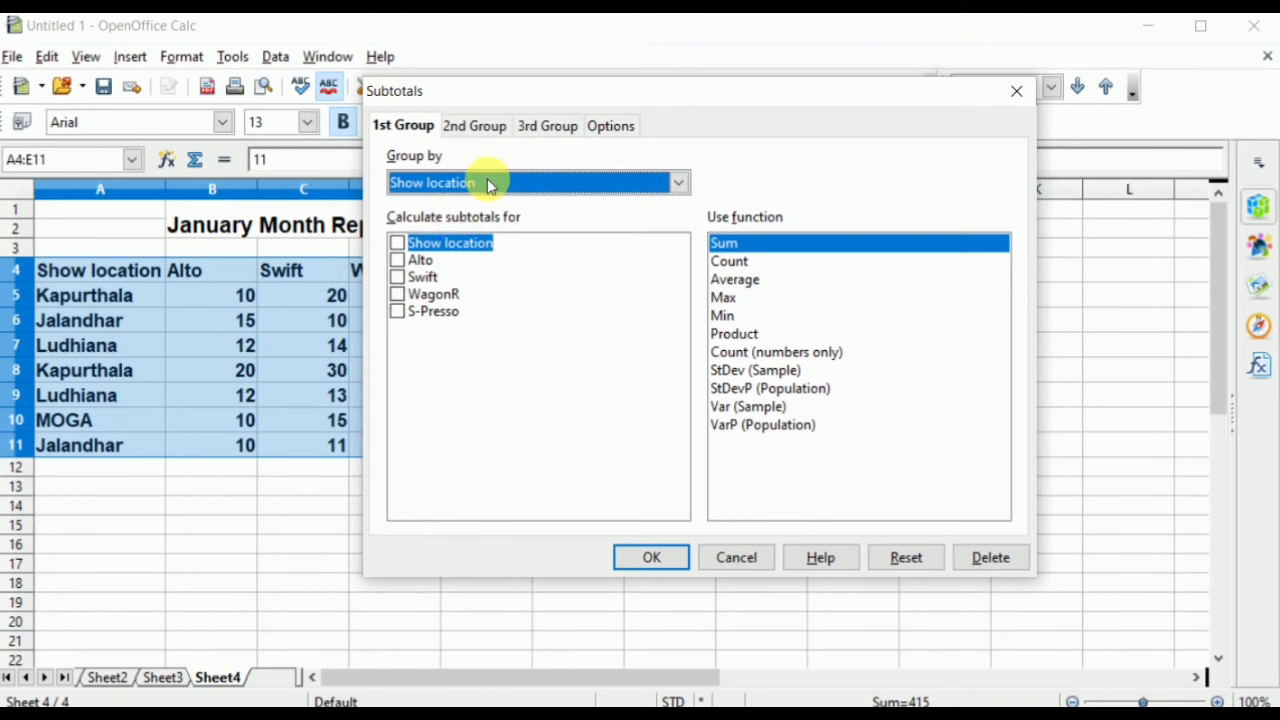
pyautogui.click(397, 260)
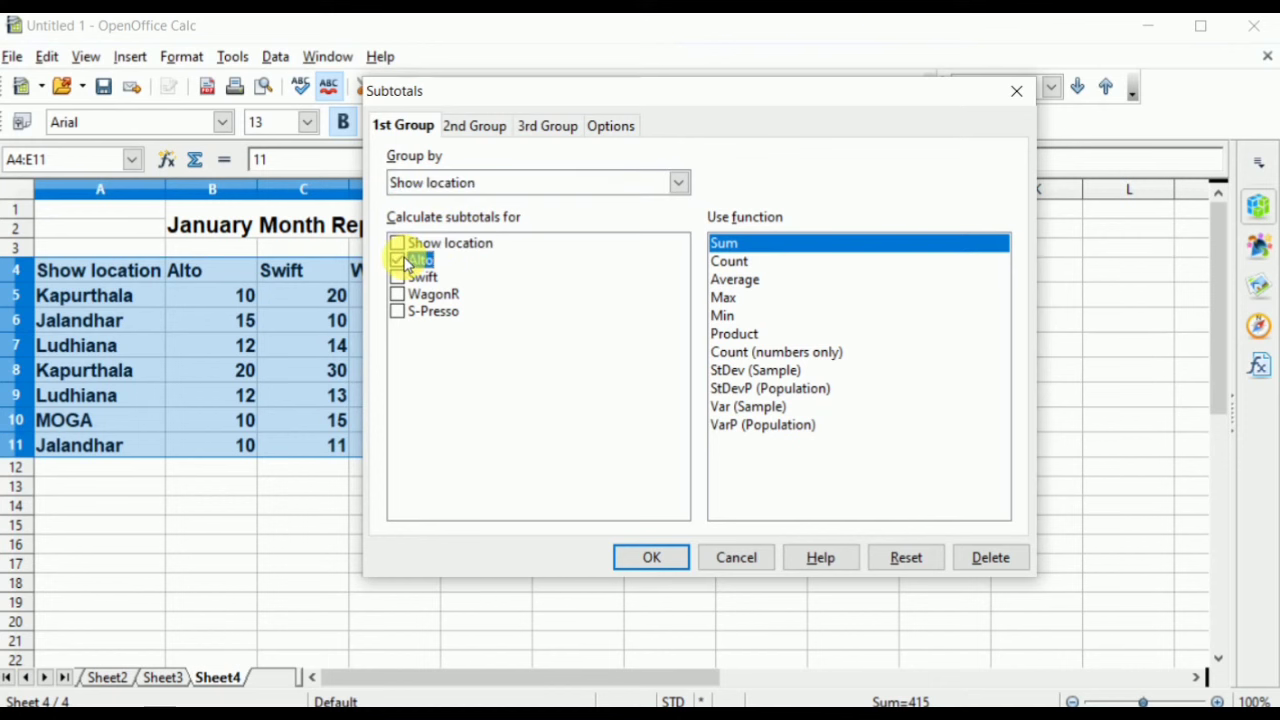
pyautogui.click(397, 278)
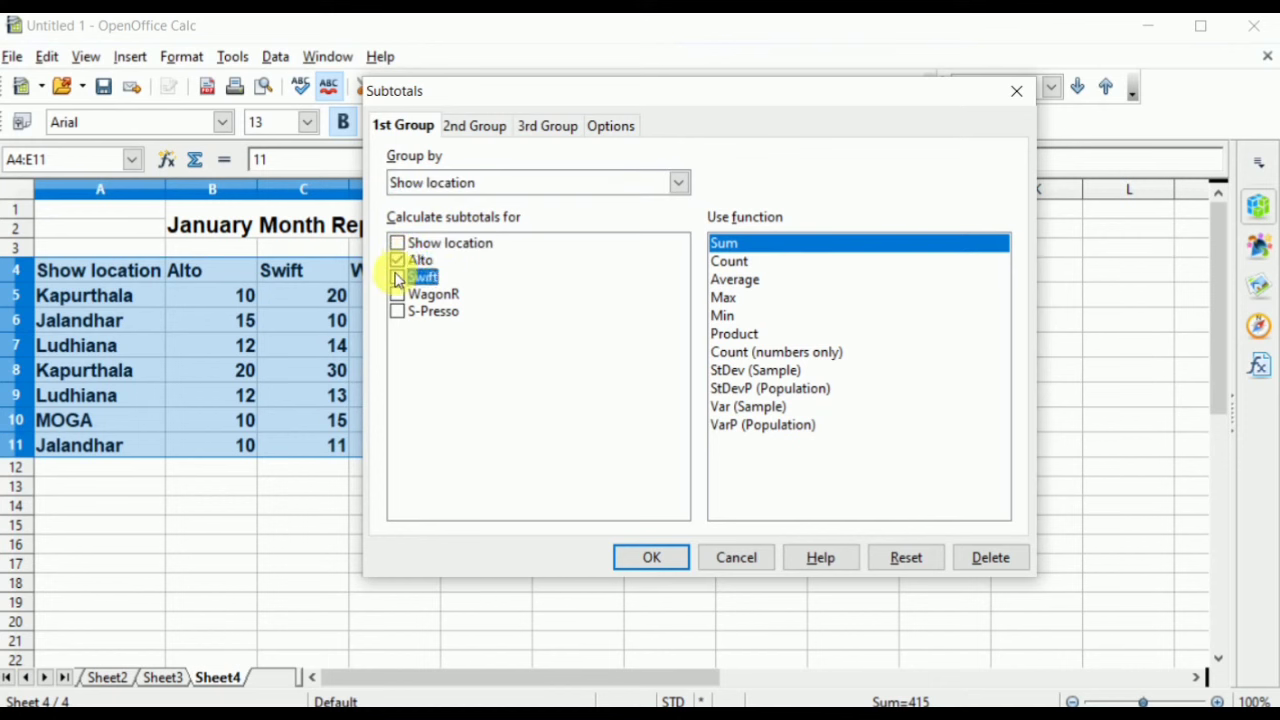
pyautogui.click(397, 294)
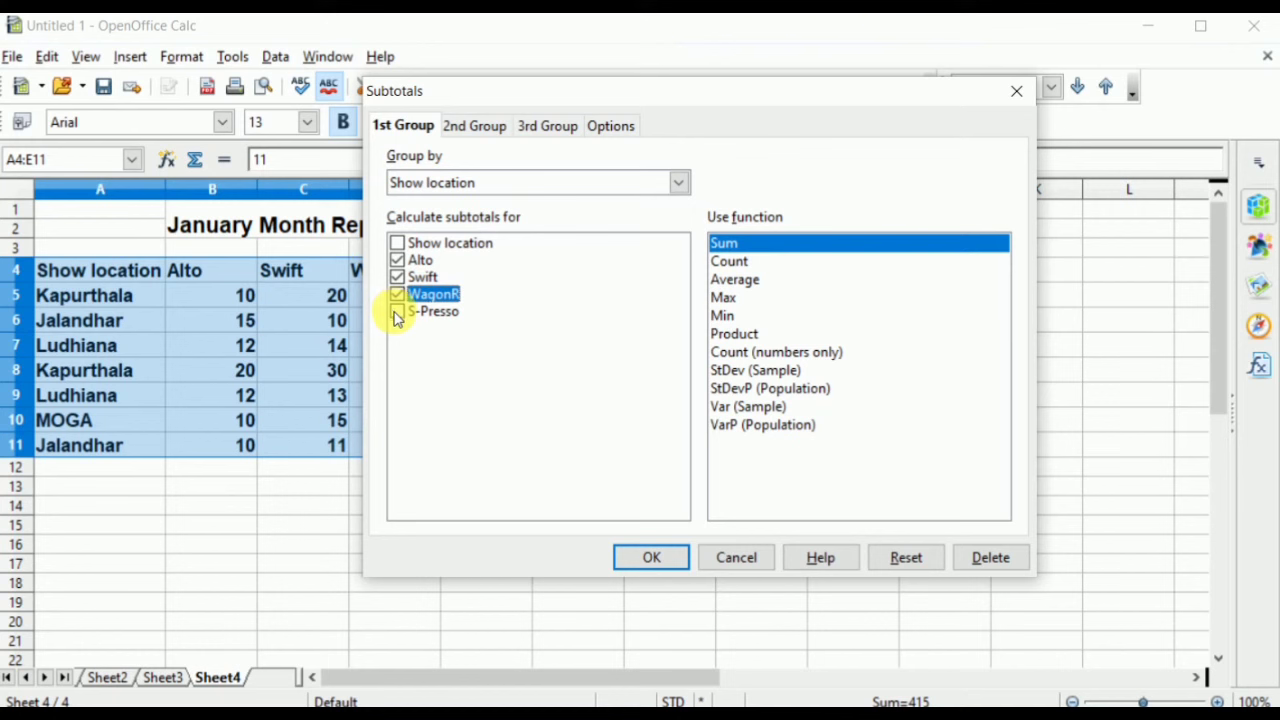
pyautogui.click(397, 312)
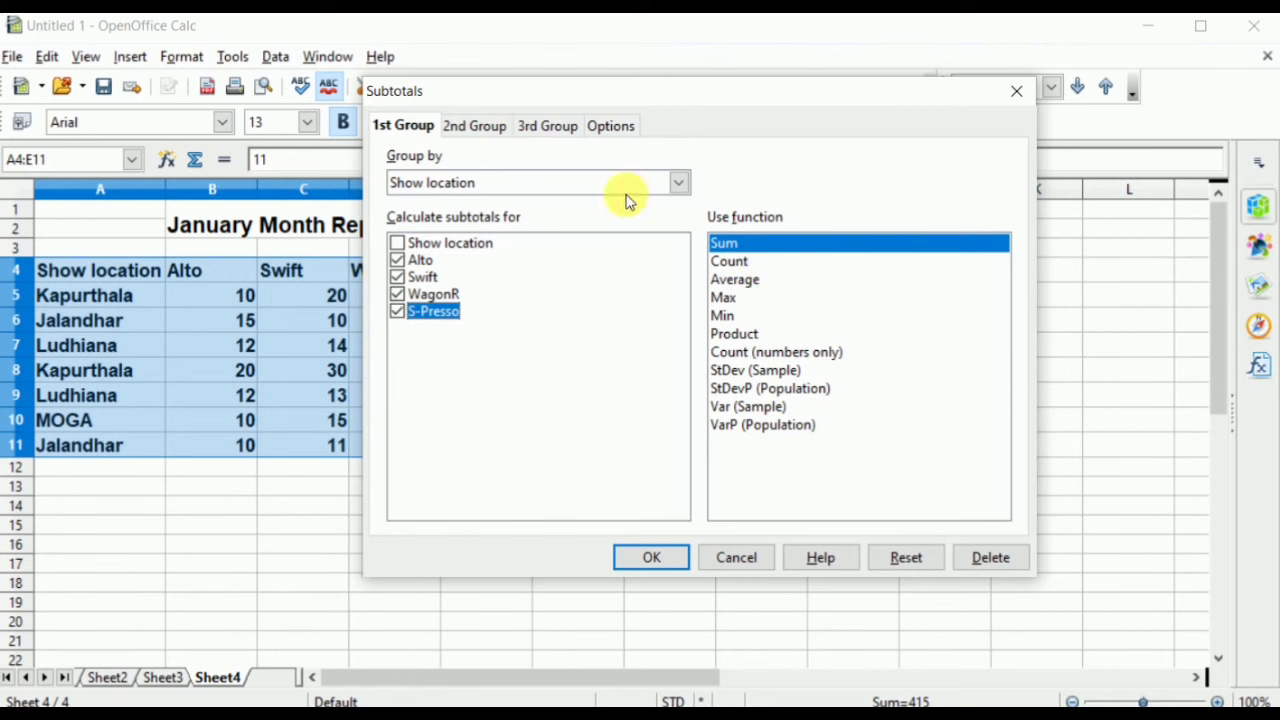
pyautogui.click(612, 127)
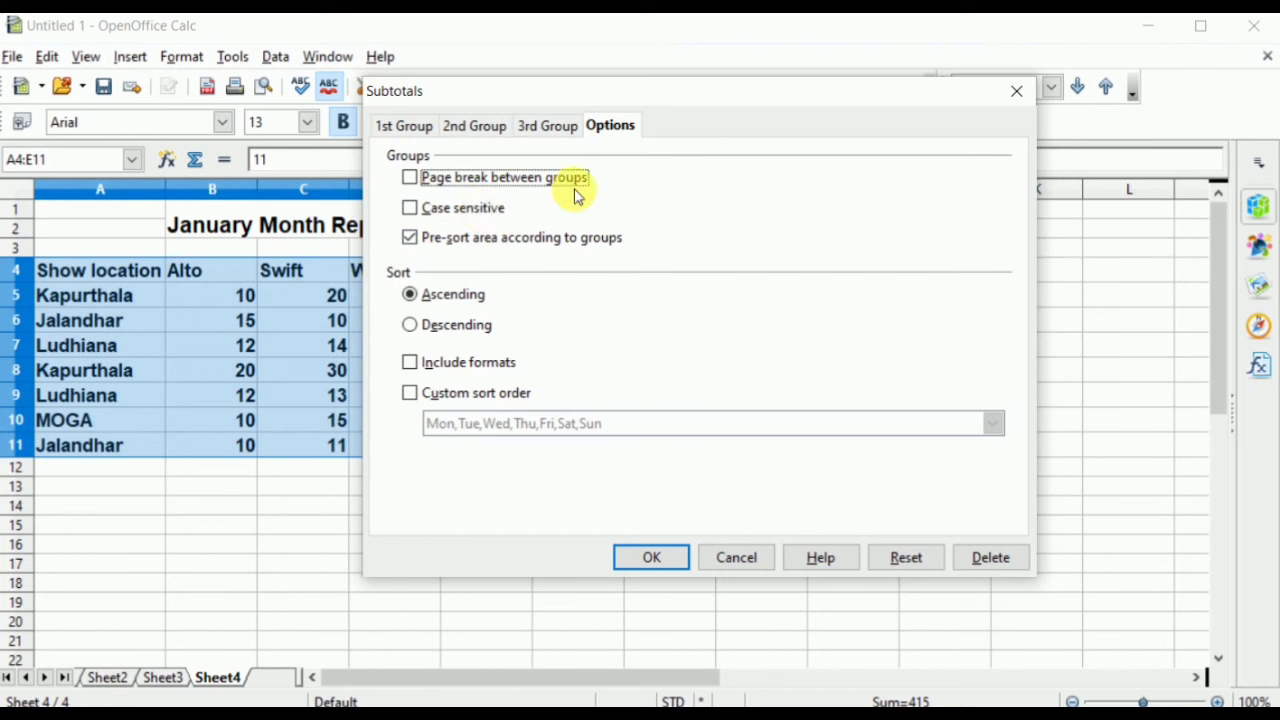
# Keep ascending pre-sort by groups and apply the subtotals, giving a Grand Total of 89, 113, 93, 120
pyautogui.click(409, 177)
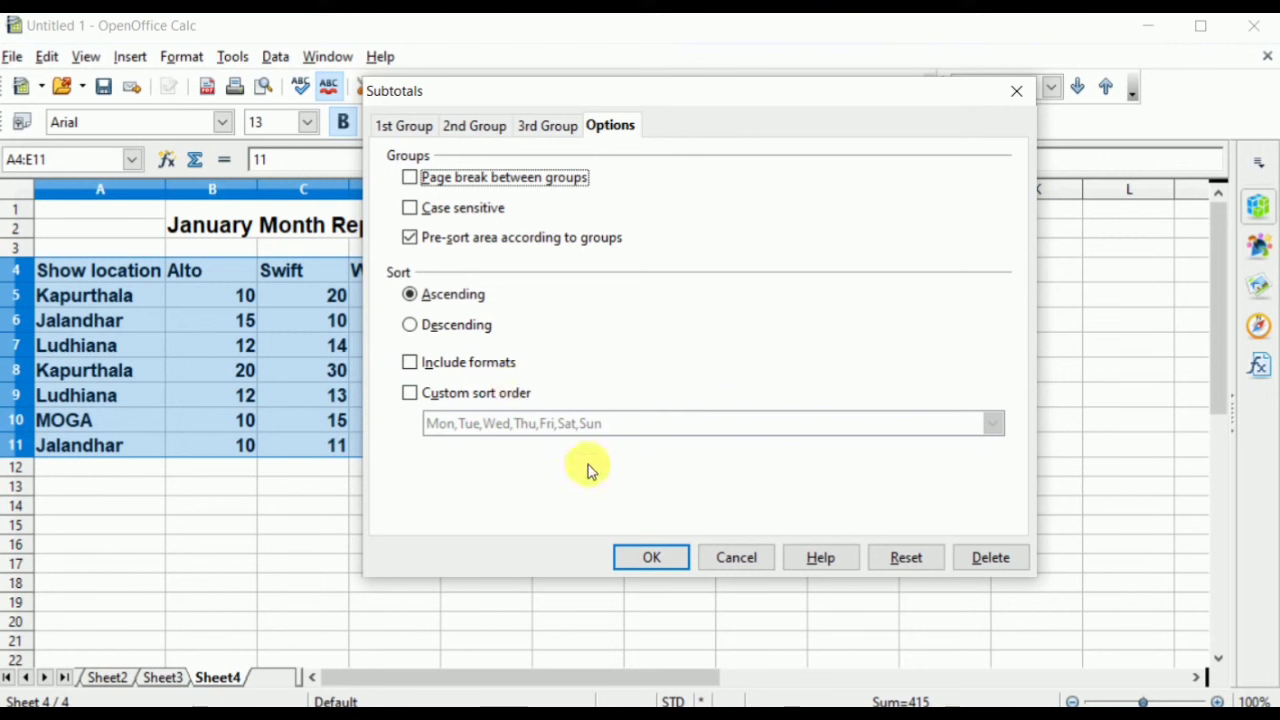
pyautogui.click(650, 557)
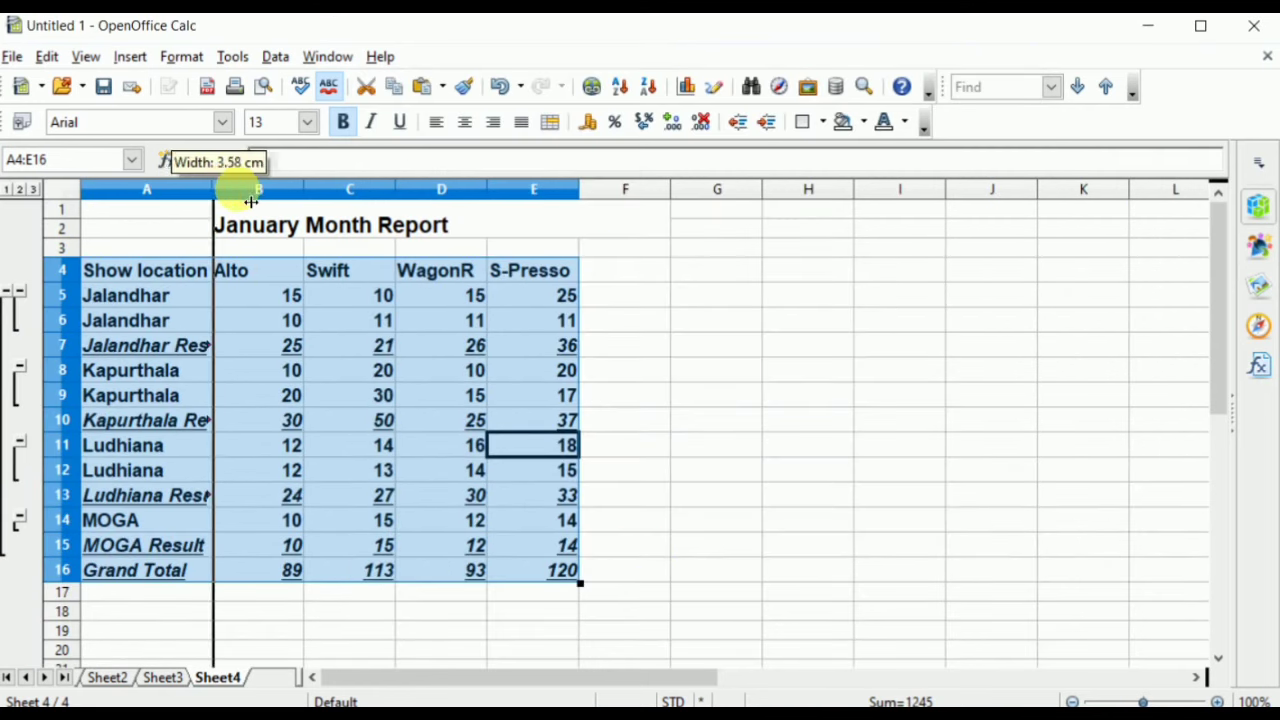
# Autofit column A so labels like 'Kapurthala Result' and 'Grand Total' show in full
pyautogui.doubleClick(212, 189)
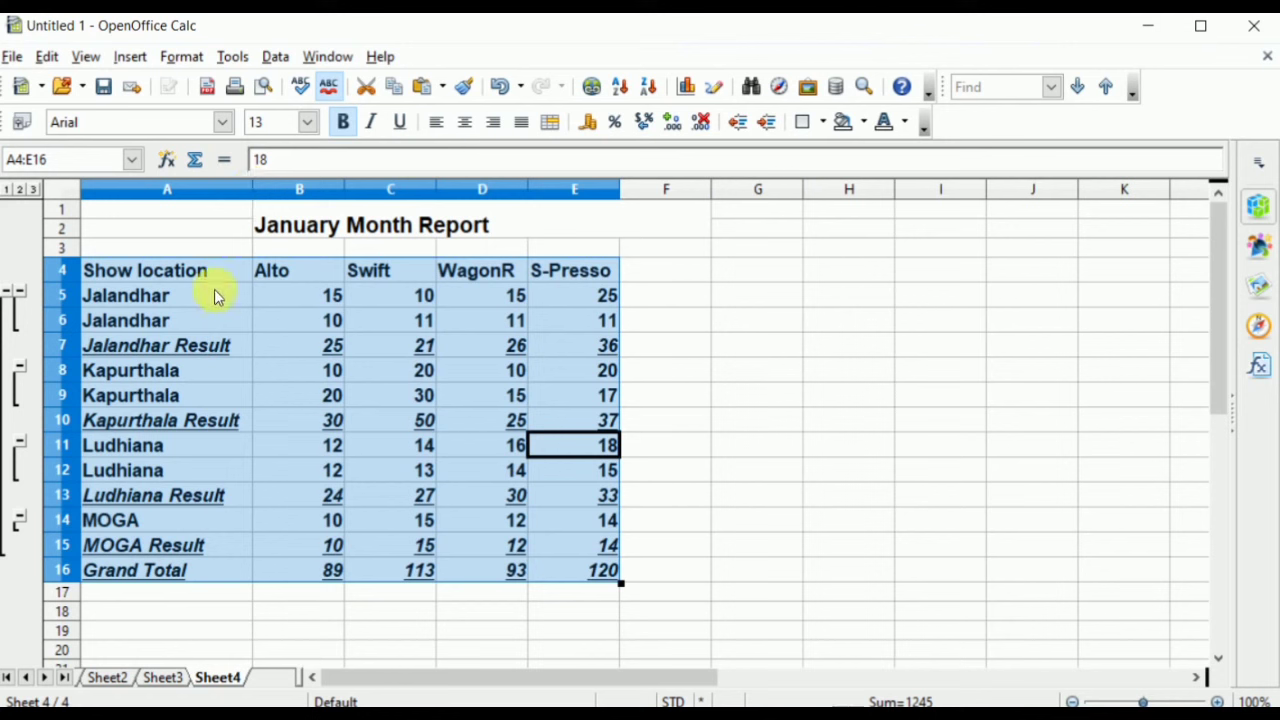